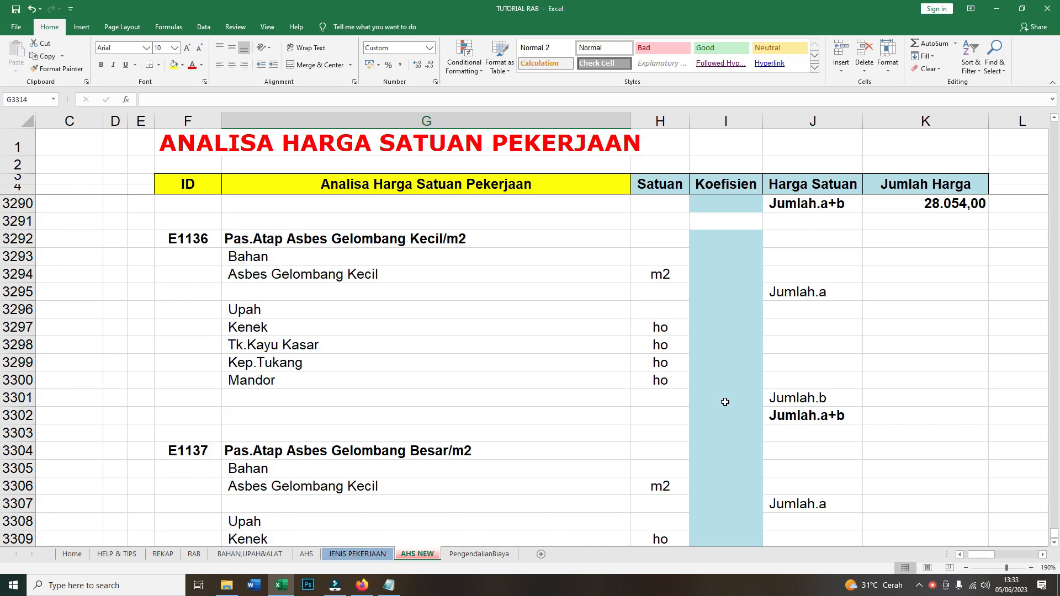
Enter 1,1000 as the Koefisien of Asbes Gelombang Kecil in analysis E1136.
click(709, 274)
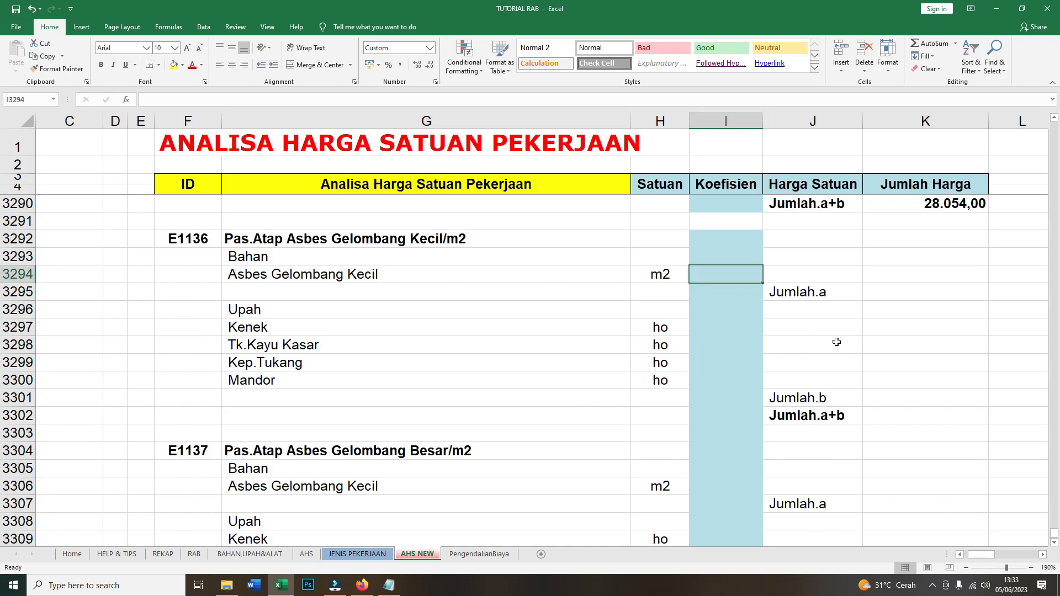
text(1,)
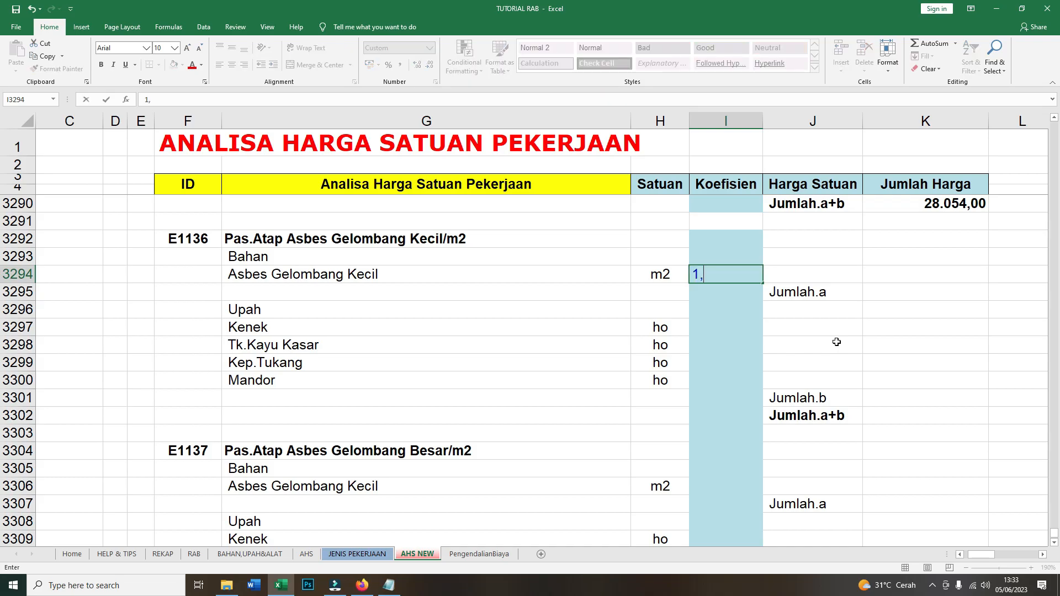
text(1000)
key(Return)
In the Upah section of E1136, set the Koefisien of Kenek to 0,0750 and of Tk.Kayu Kasar to 0,0375.
key(Down)
key(Down)
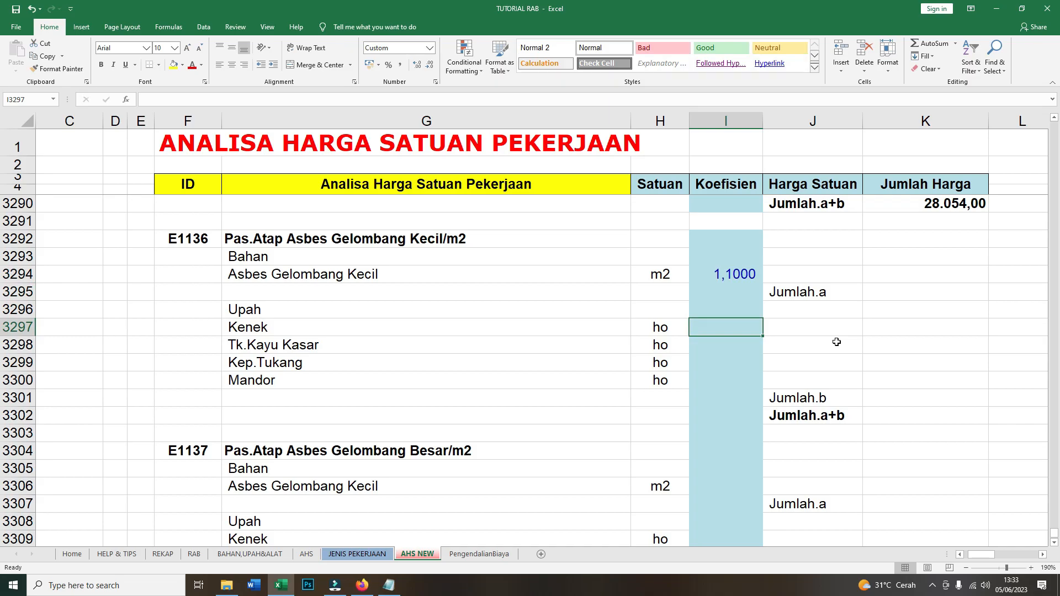
text(0,07)
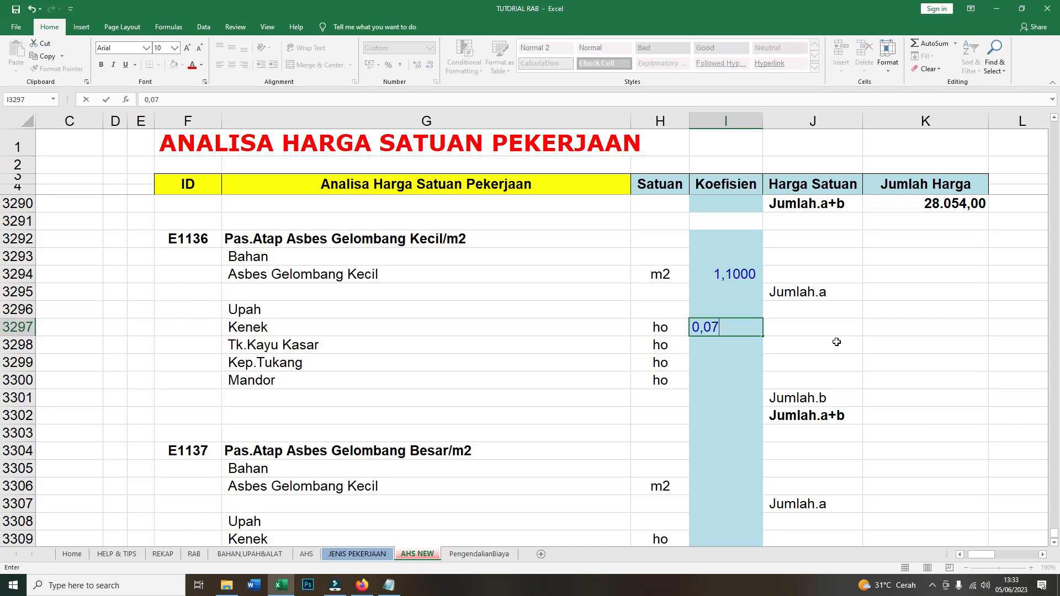
text(50)
key(Return)
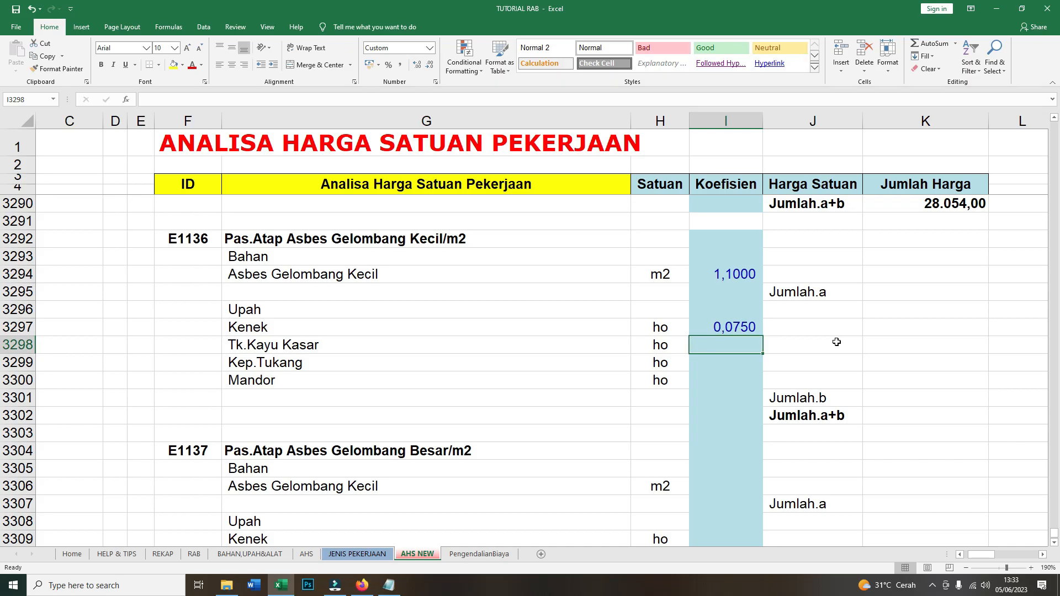
text(0,0375)
key(Return)
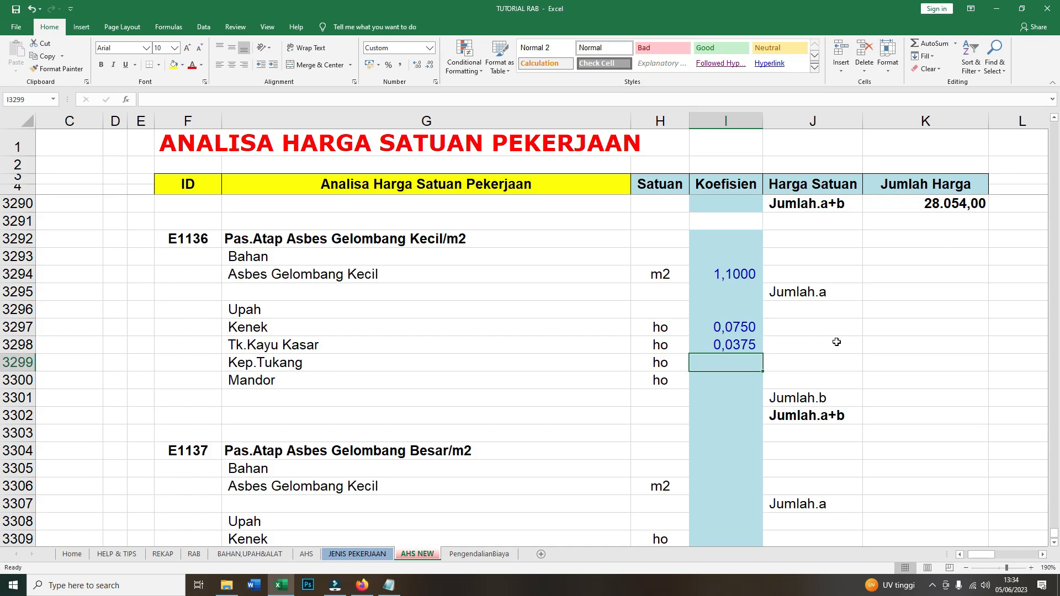
In the Upah section of E1136, set the Koefisien of Kep.Tukang to 0,0075 and of Mandor to 0,0025.
text(0,0)
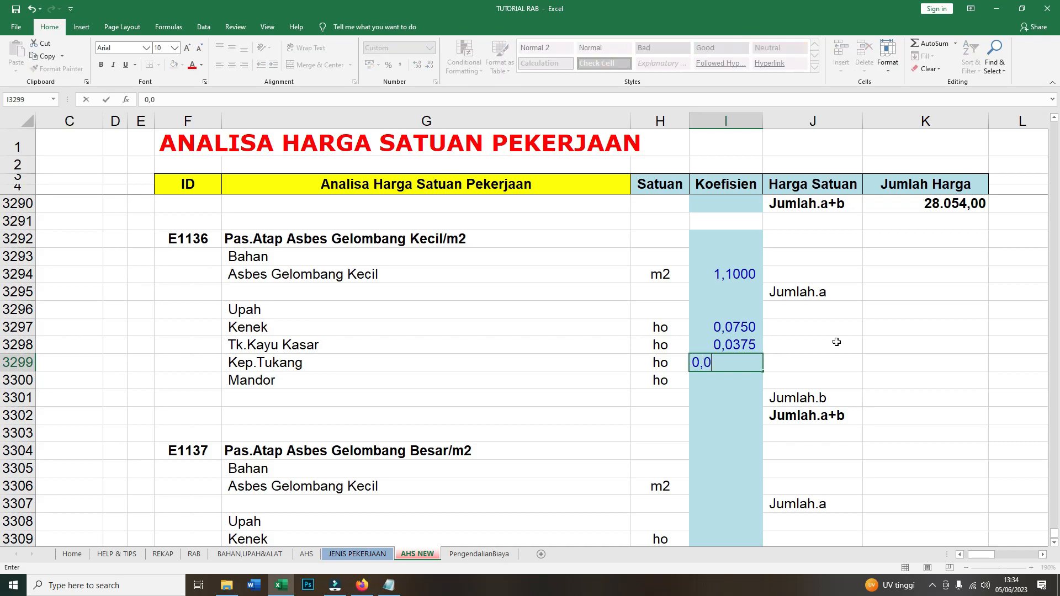
text(075)
key(Return)
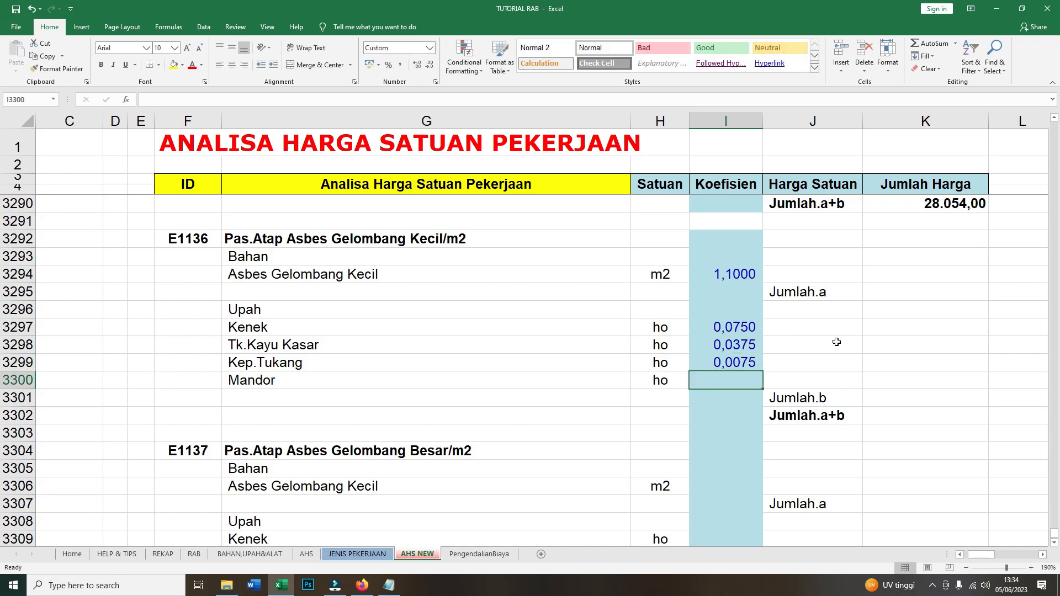
text(0,00)
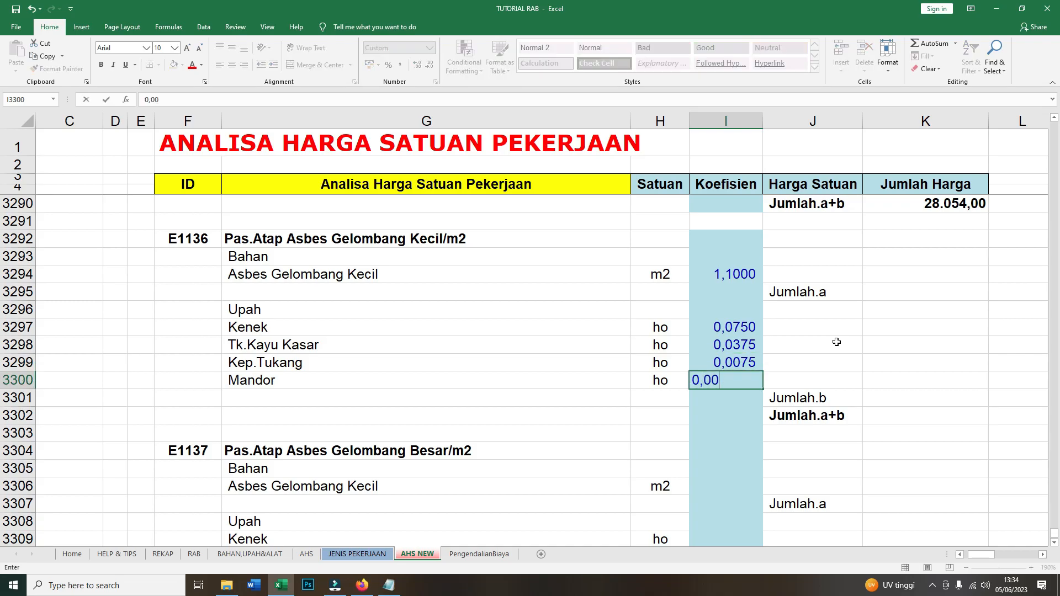
text(25)
scroll(887, 380, down, 1)
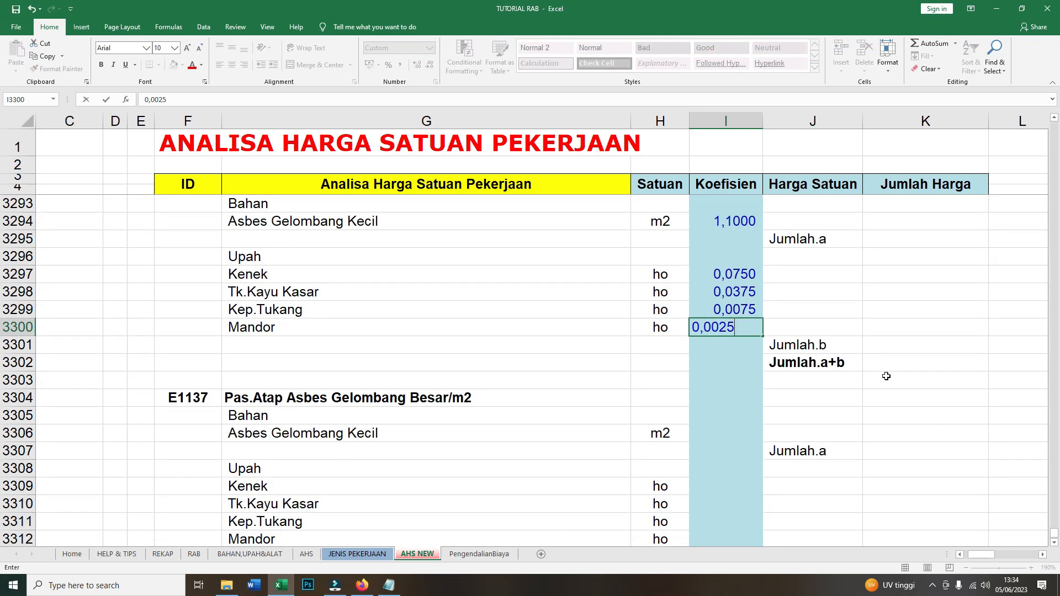
click(887, 380)
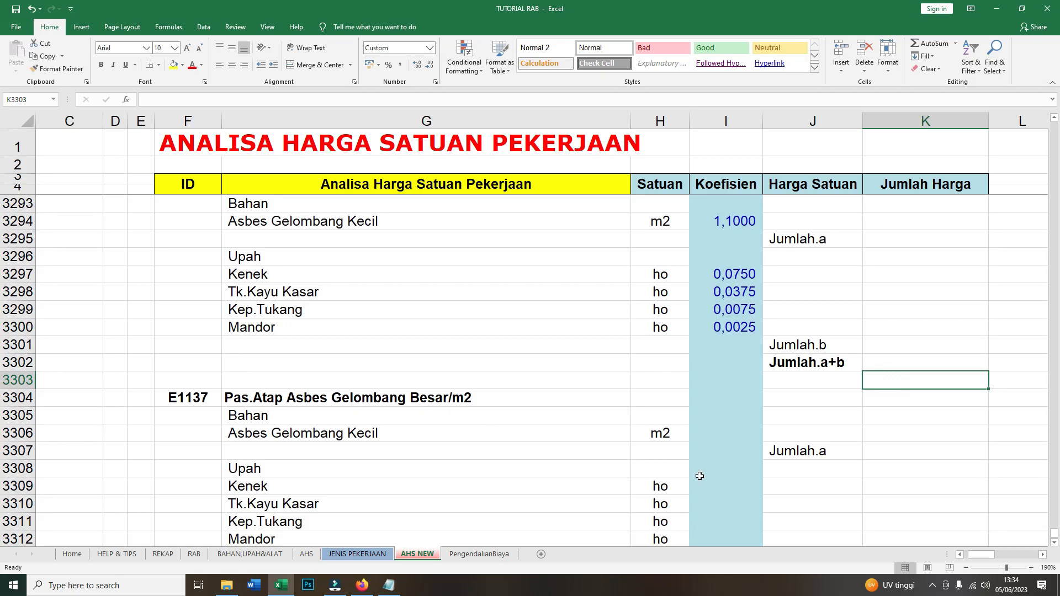
Change the Bahan item name under E1137 to Asbes Gelombang Besar.
scroll(700, 476, down, 2)
click(716, 330)
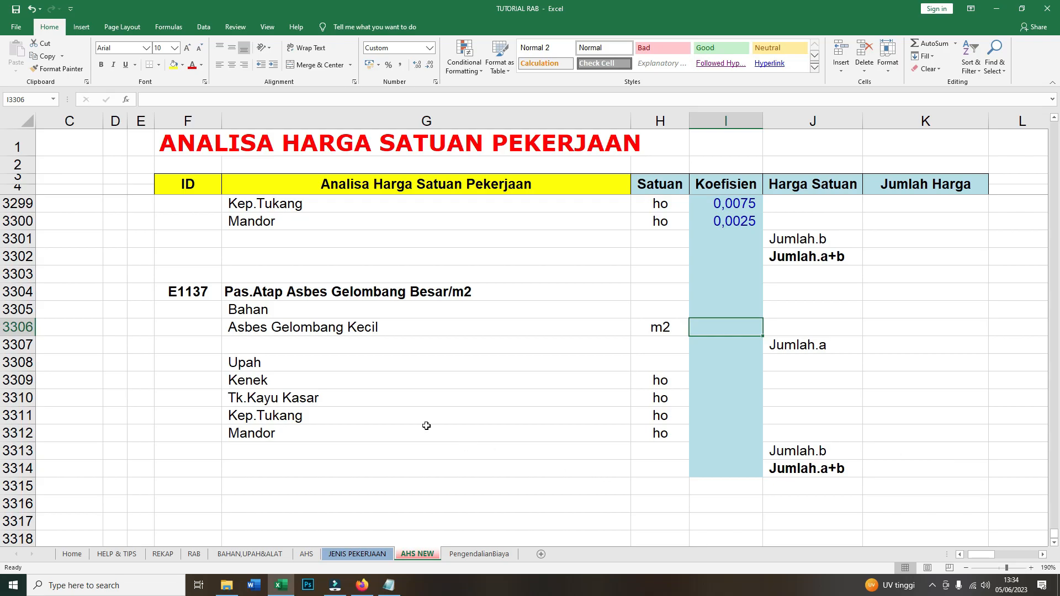
click(364, 328)
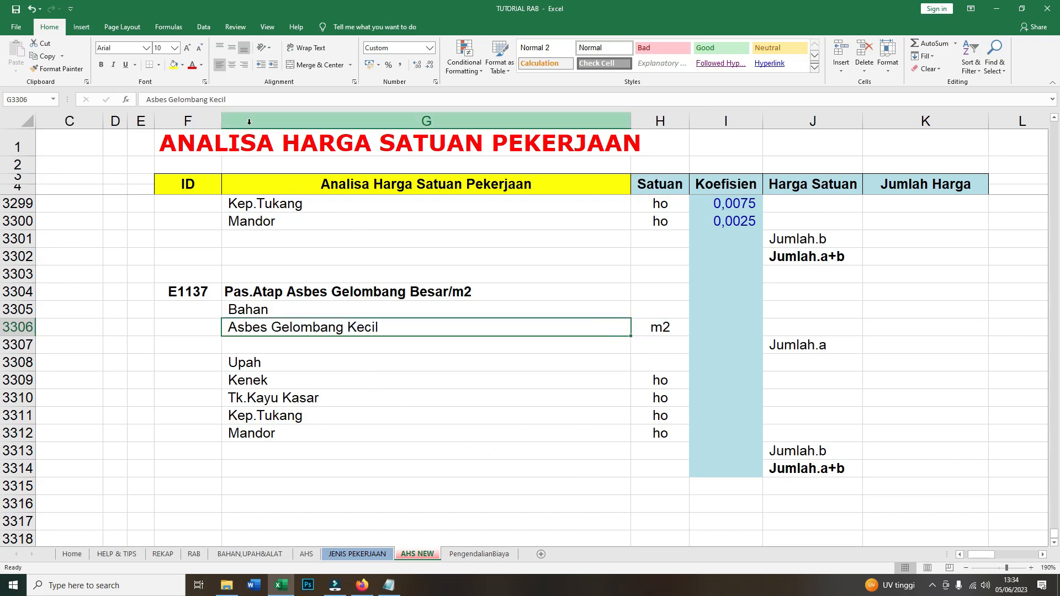
drag(229, 99, 207, 101)
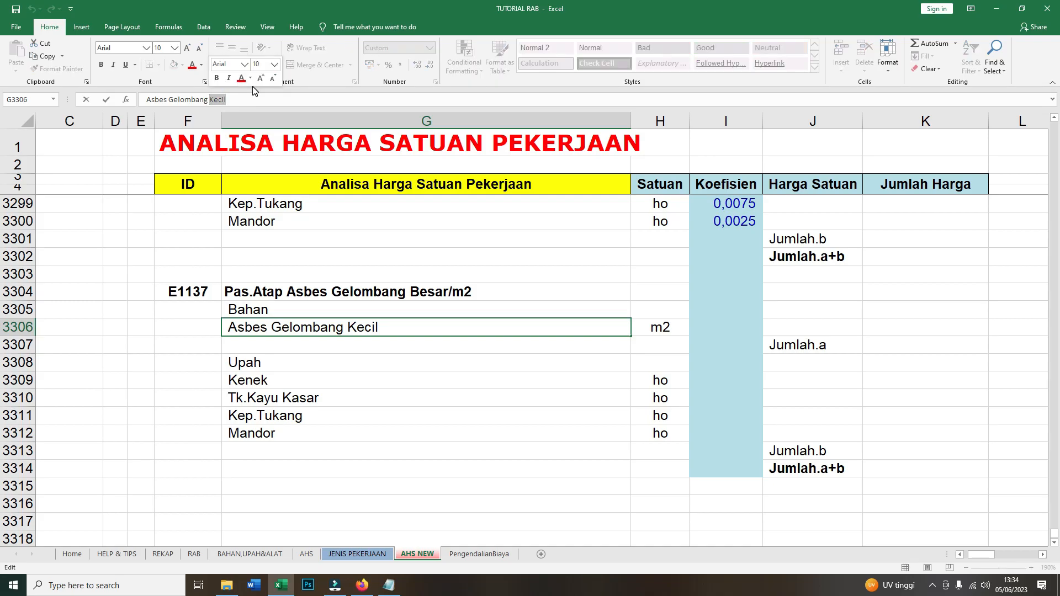
text(Besar)
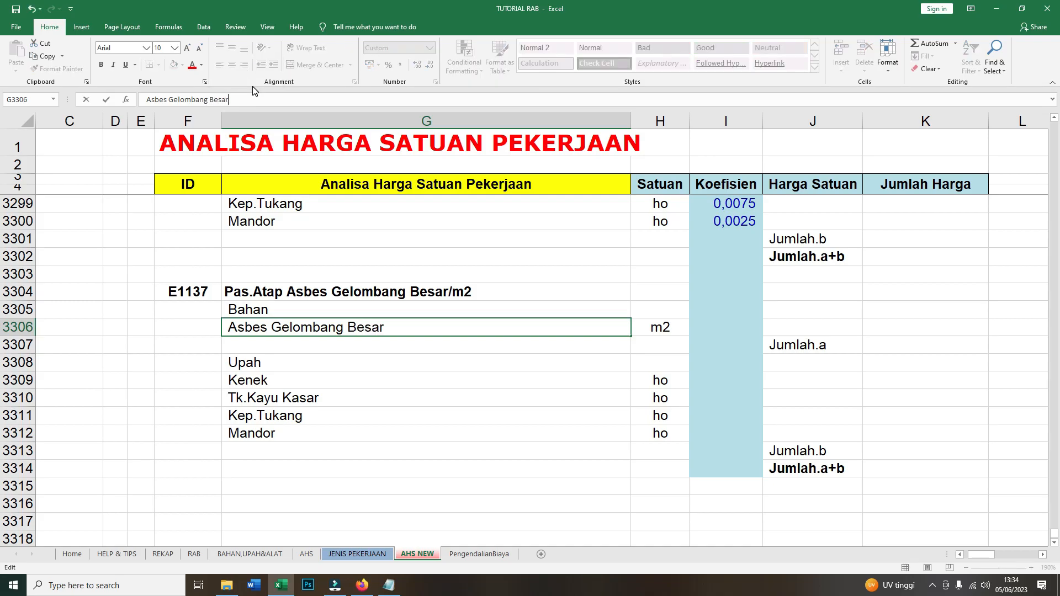
Enter 1,1000 as the Koefisien of Asbes Gelombang Besar in analysis E1137.
click(725, 330)
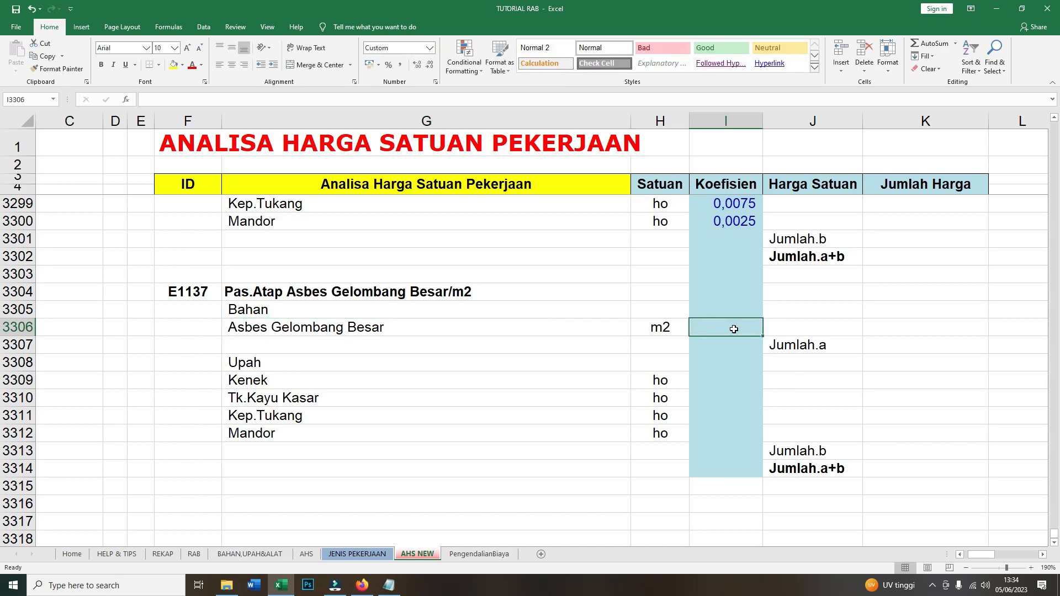
text(1,1000)
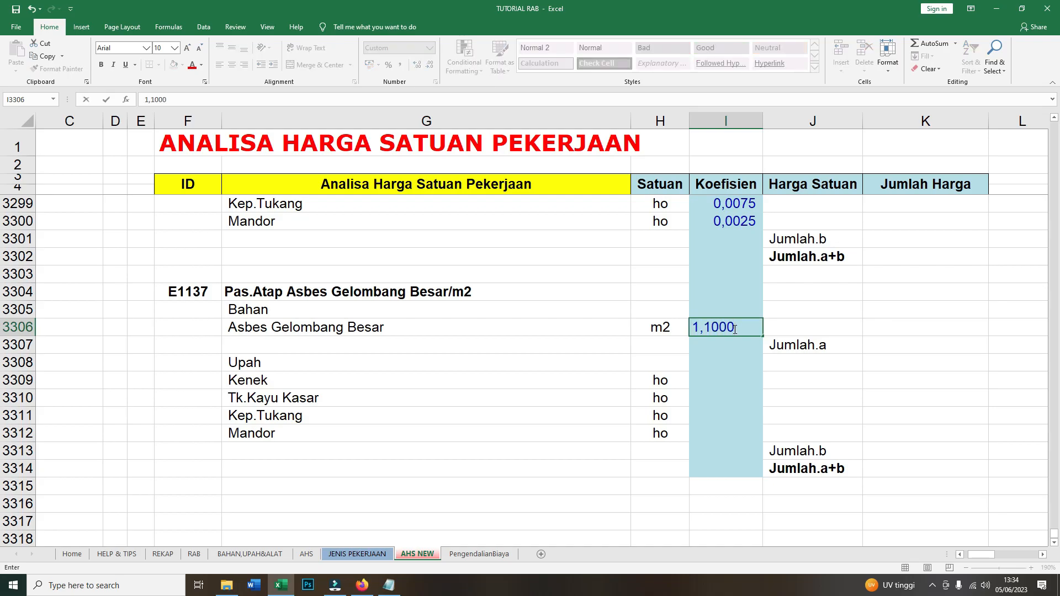
key(Return)
In the Upah section of E1137, set the Koefisien of Kenek to 0,1000 and of Tk.Kayu Kasar to 0,0500.
key(Return)
key(Return)
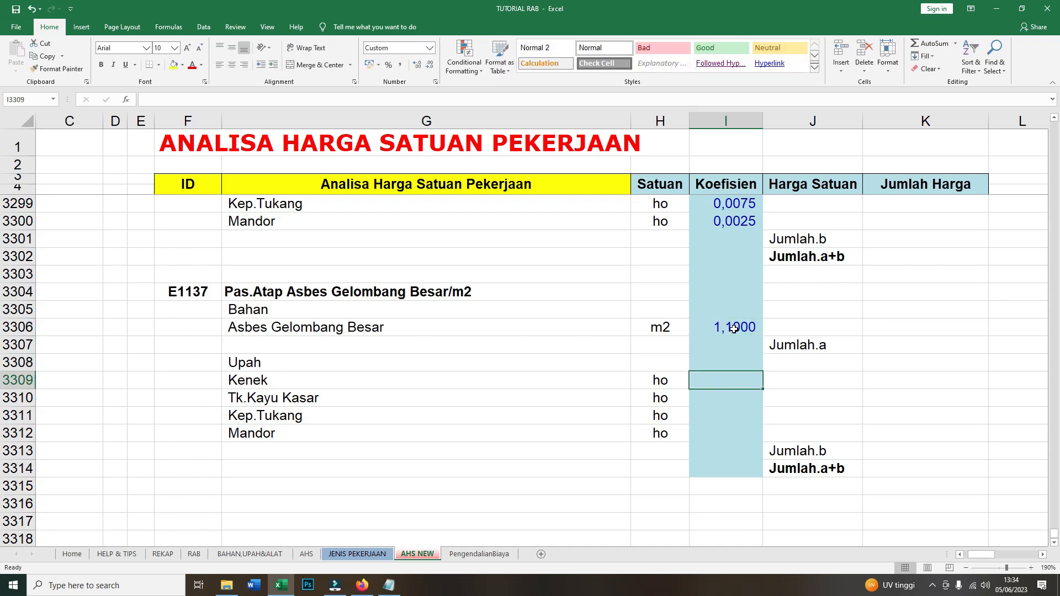
text(0,1000)
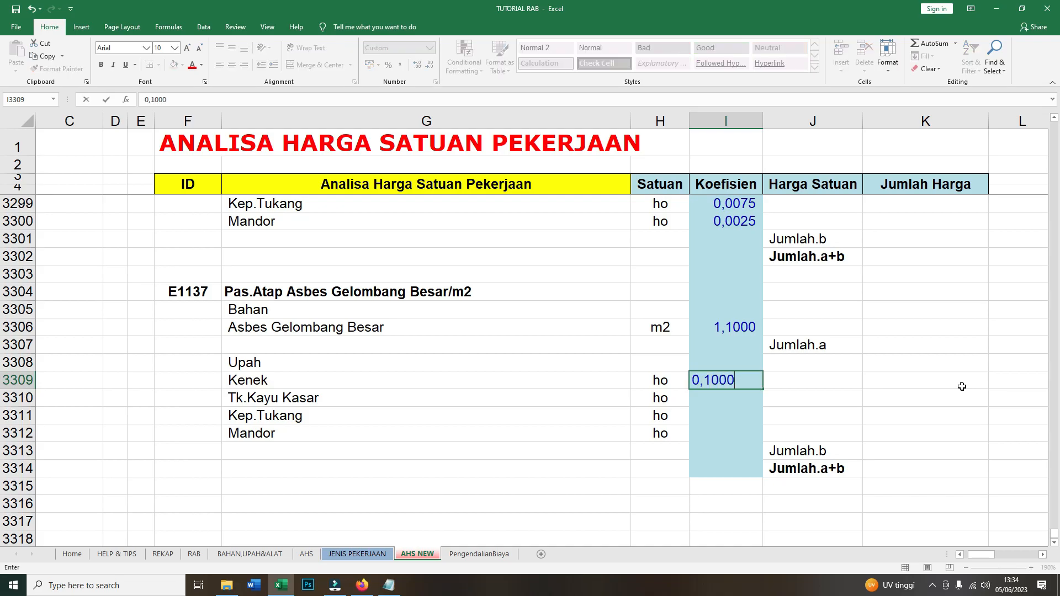
key(Return)
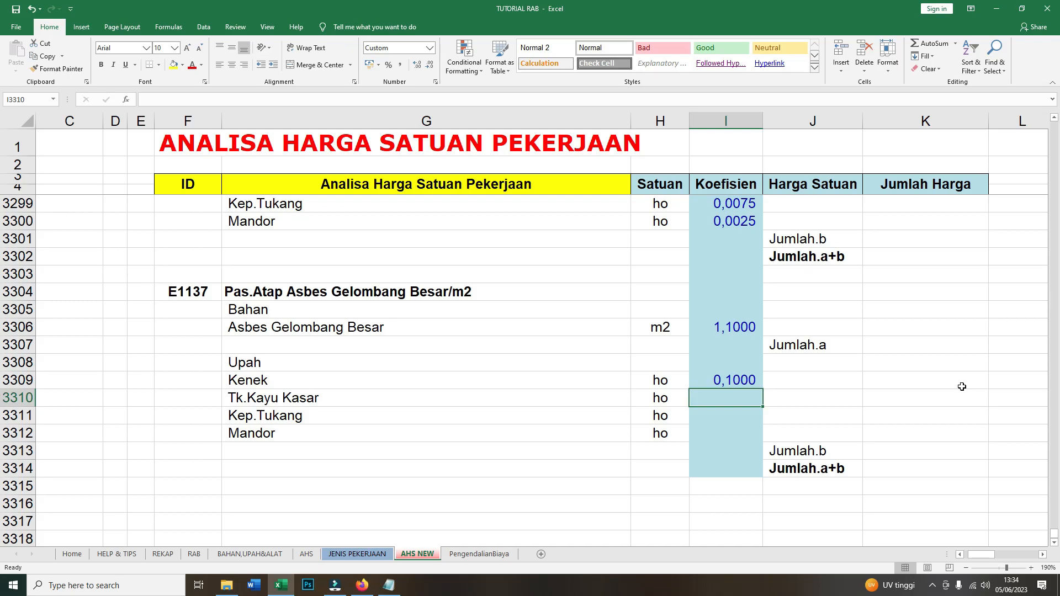
text(0,0500)
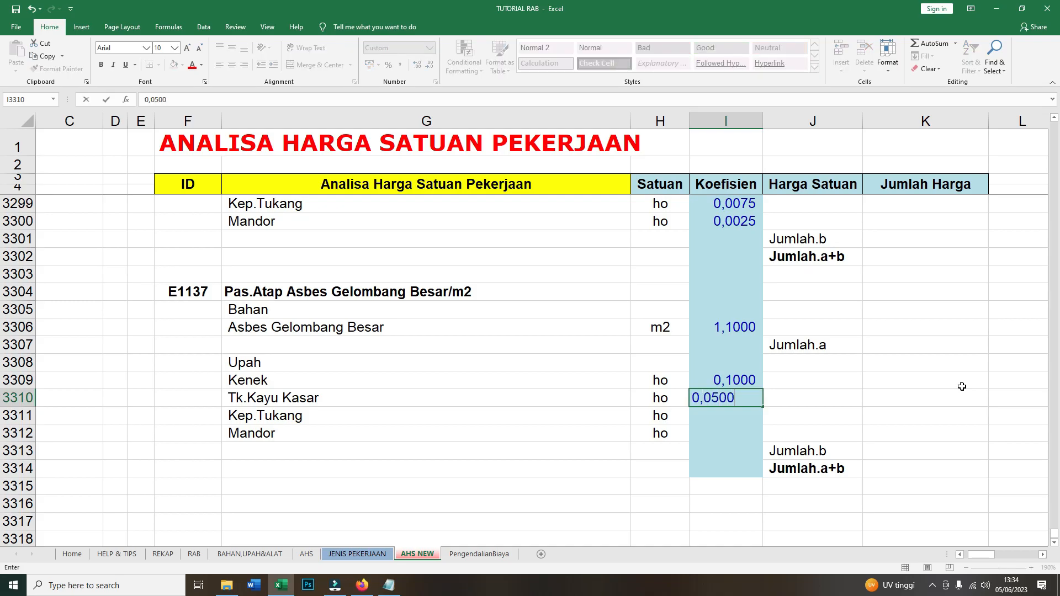
key(Return)
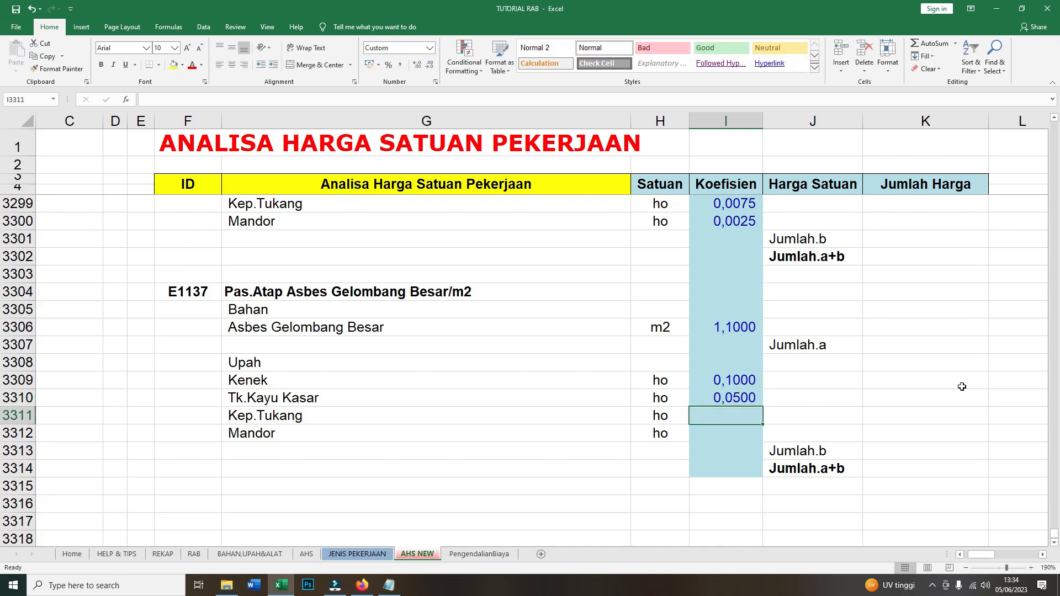
In the Upah section of E1137, set the Koefisien of Kep.Tukang to 0,0100 and of Mandor to 0,0033.
text(0)
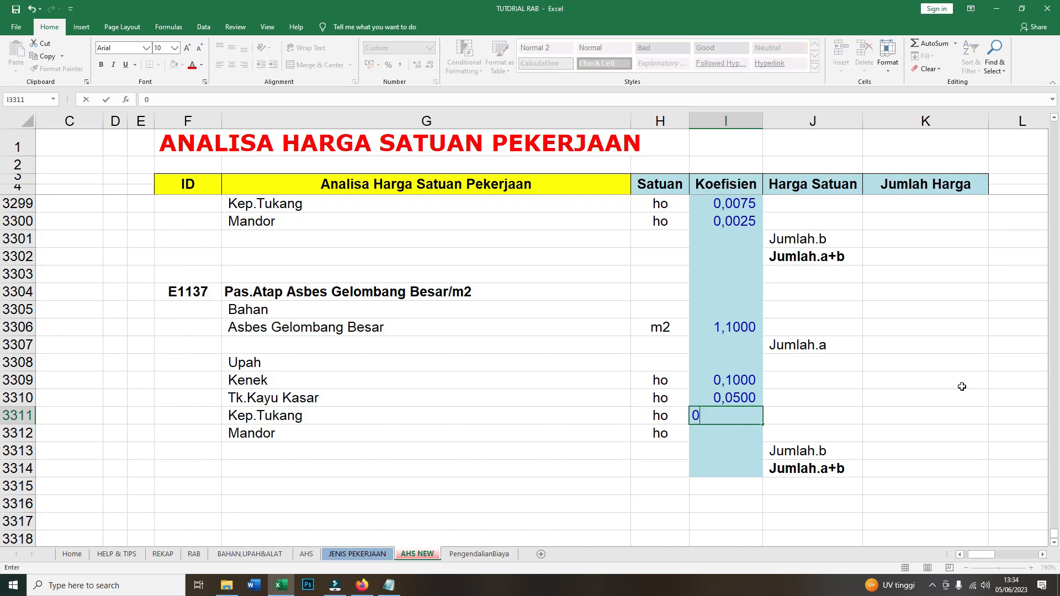
text(,0100)
key(Return)
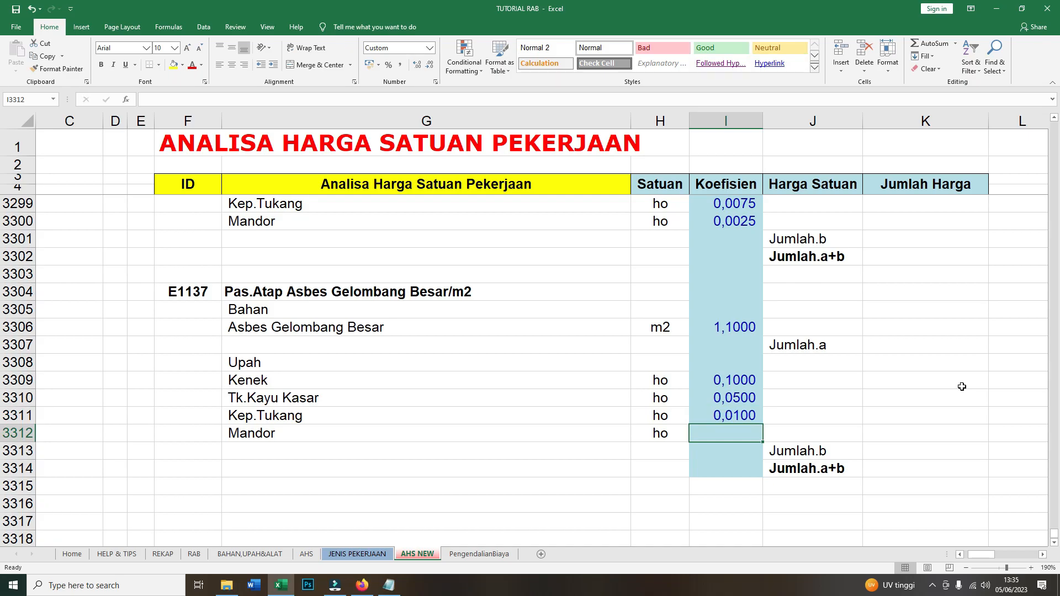
text(0,)
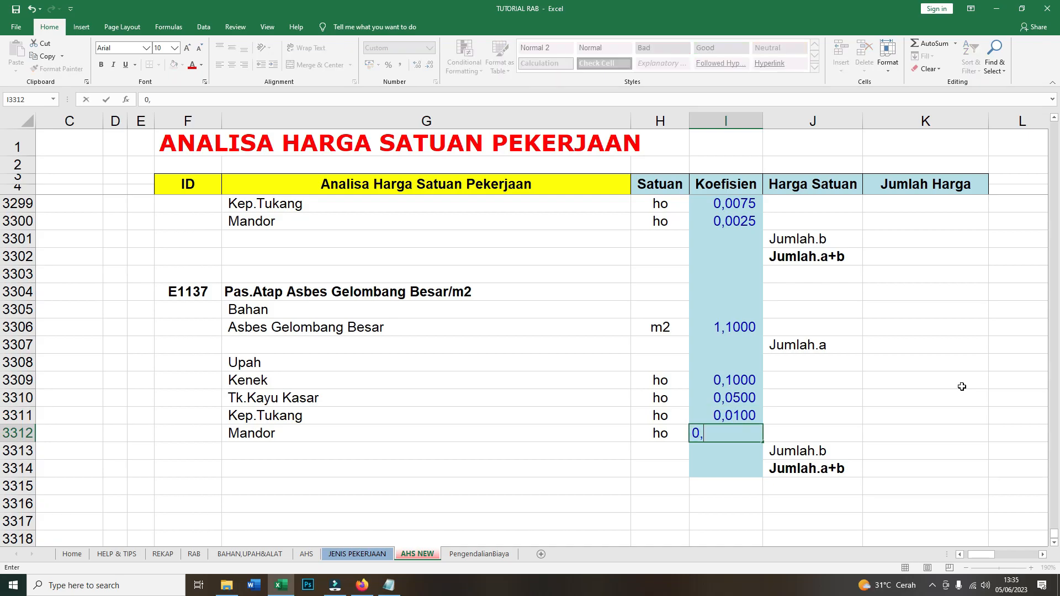
text(0033)
click(962, 386)
Link the Harga Satuan of Asbes Gelombang Kecil in E1136 (J3294) to its price in cell D19 of the BAHAN,UPAH&ALAT sheet.
scroll(962, 392, up, 2)
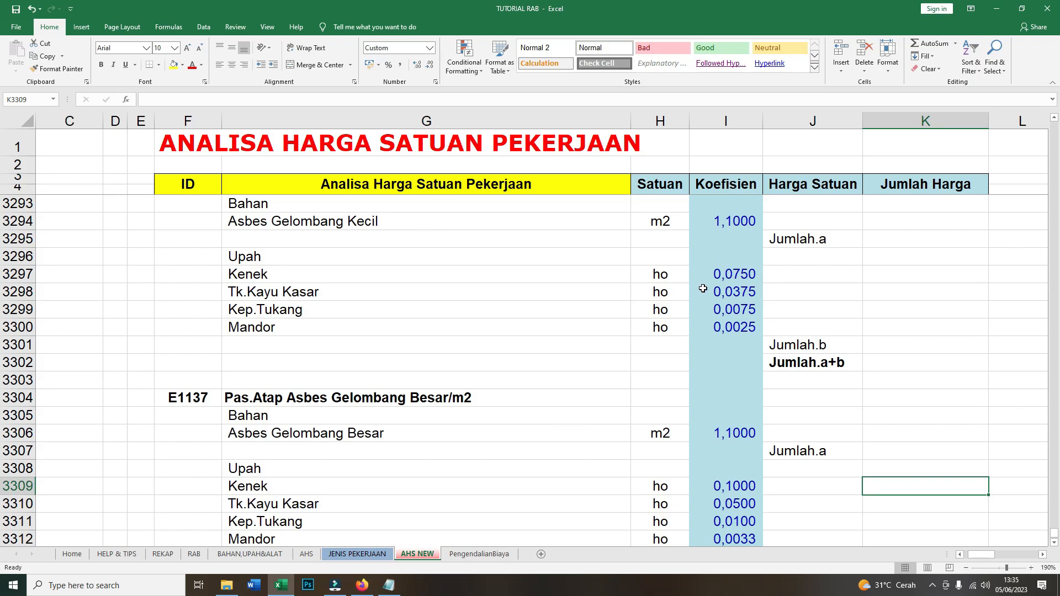
scroll(750, 486, down, 1)
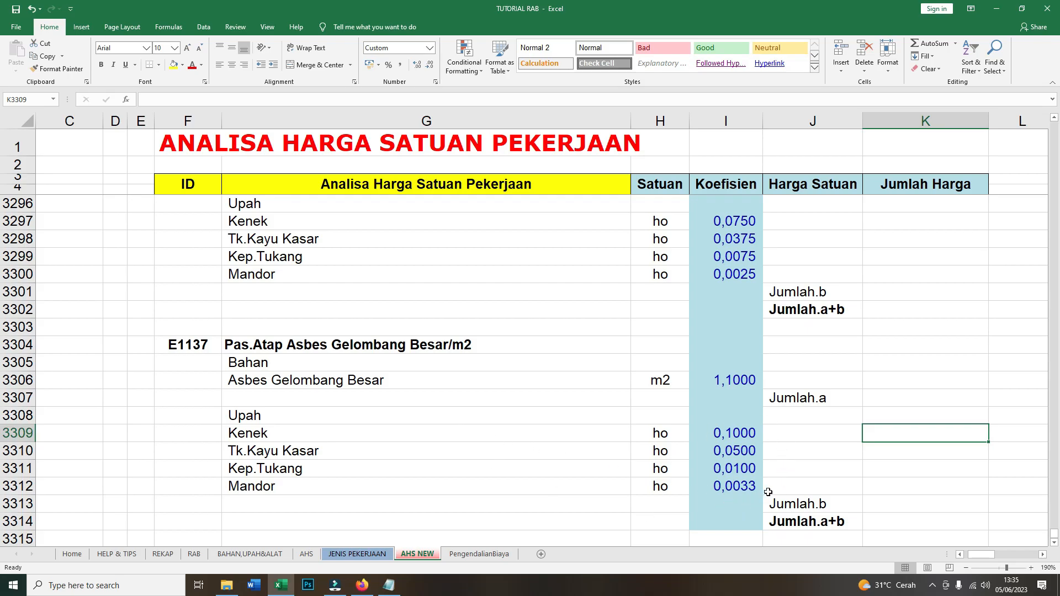
scroll(768, 492, up, 3)
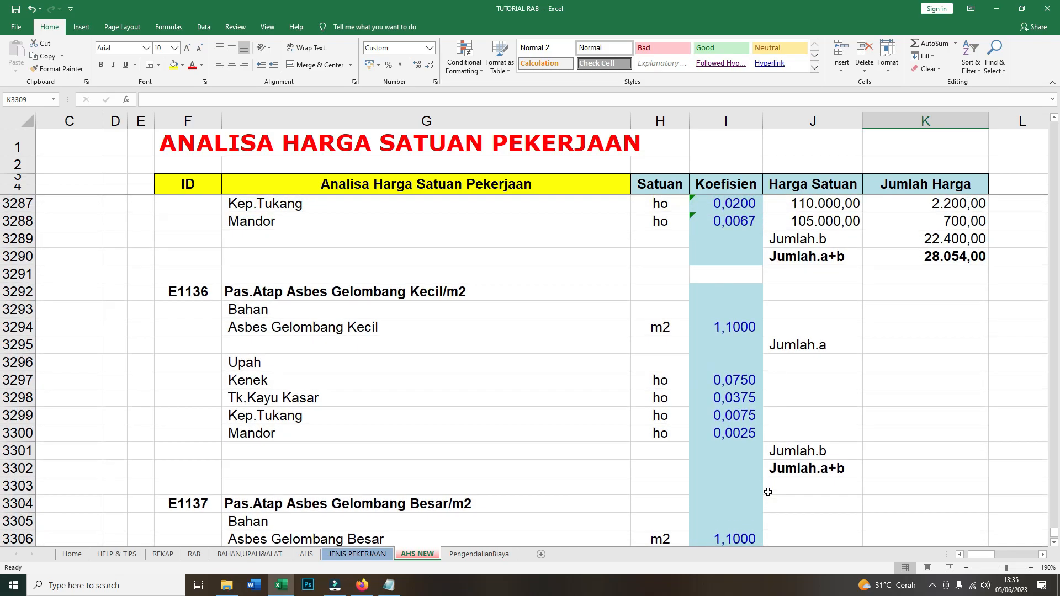
scroll(768, 493, down, 1)
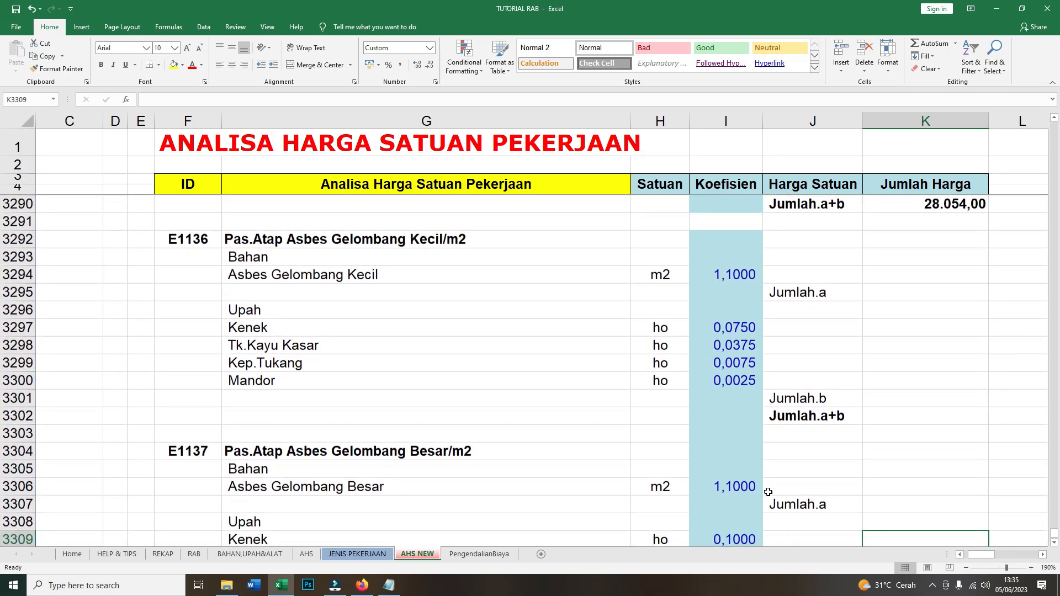
click(810, 274)
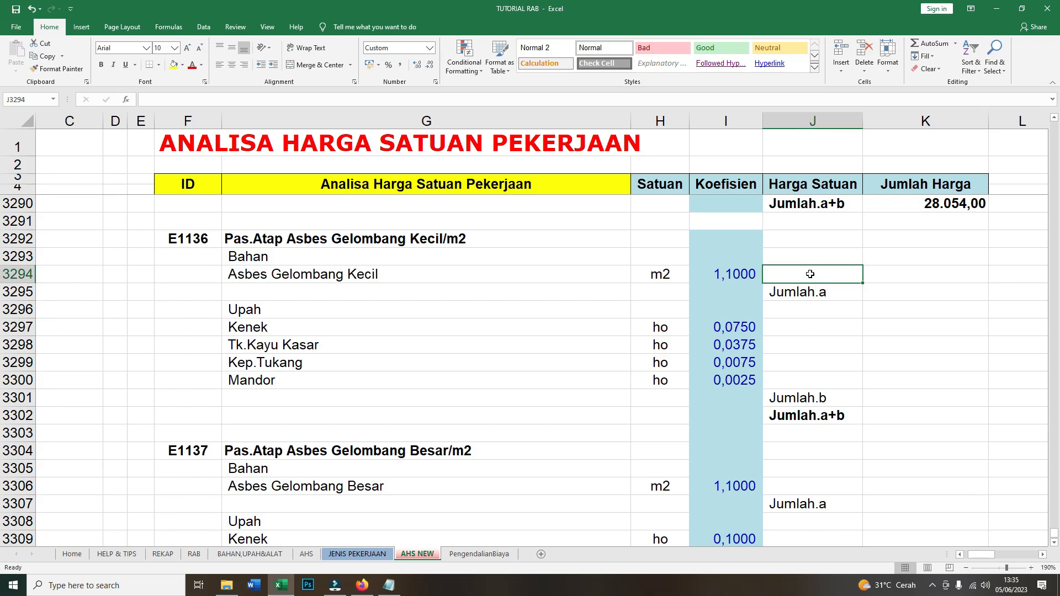
text(=)
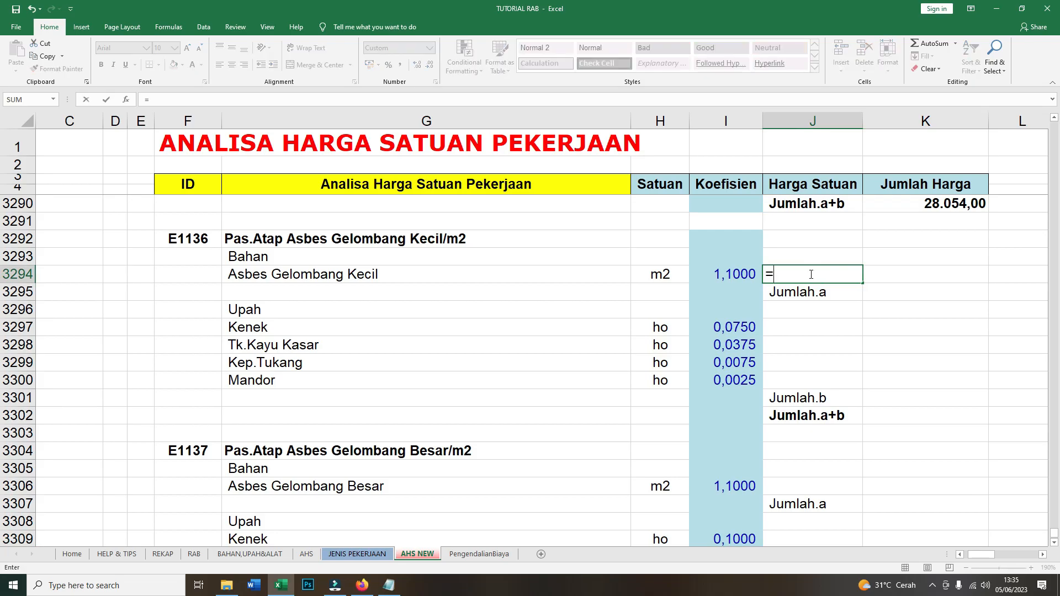
click(267, 553)
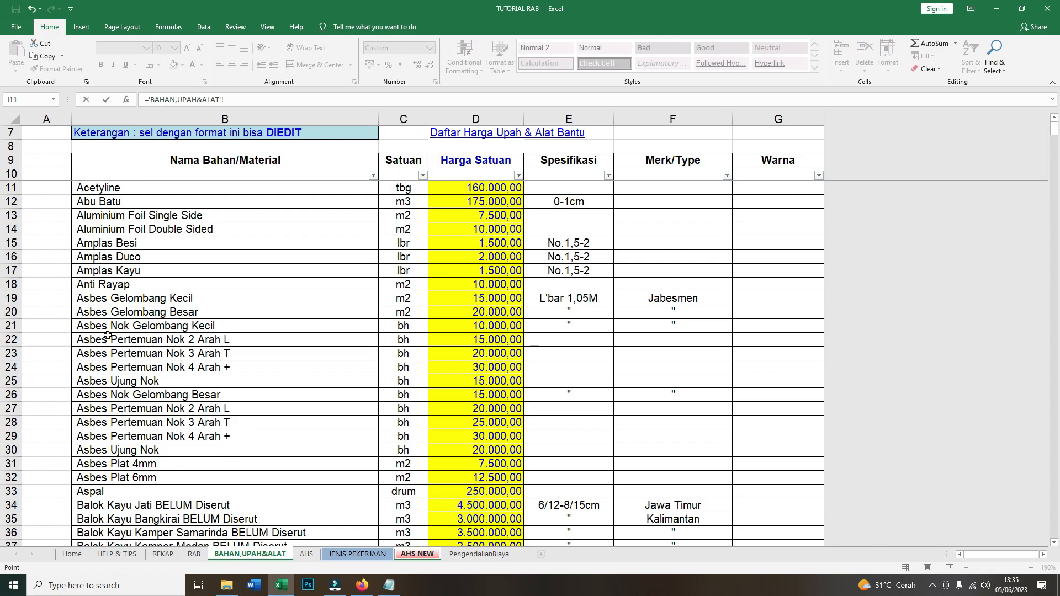
click(469, 299)
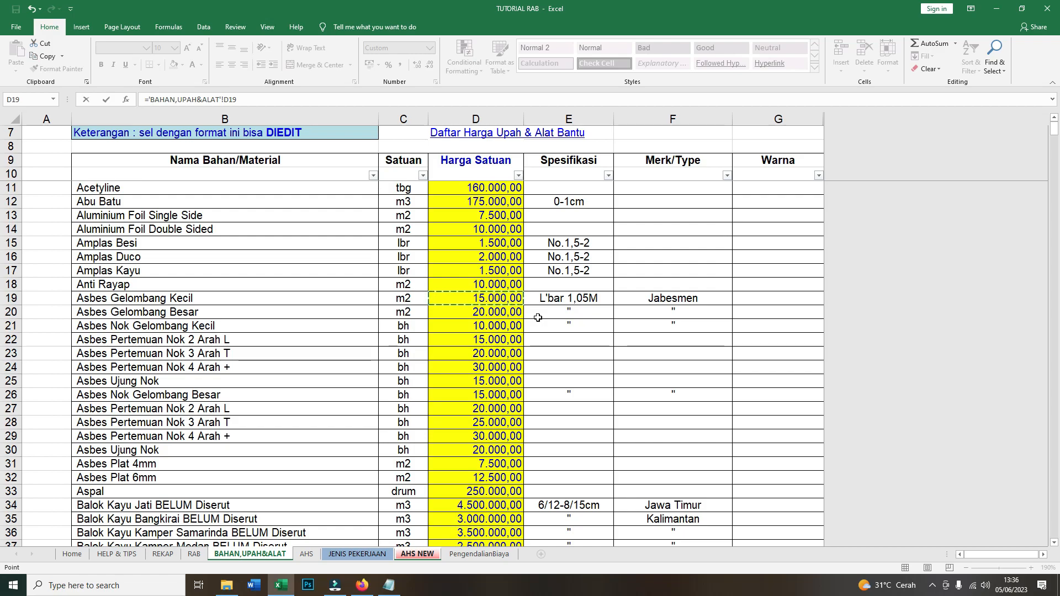
key(Return)
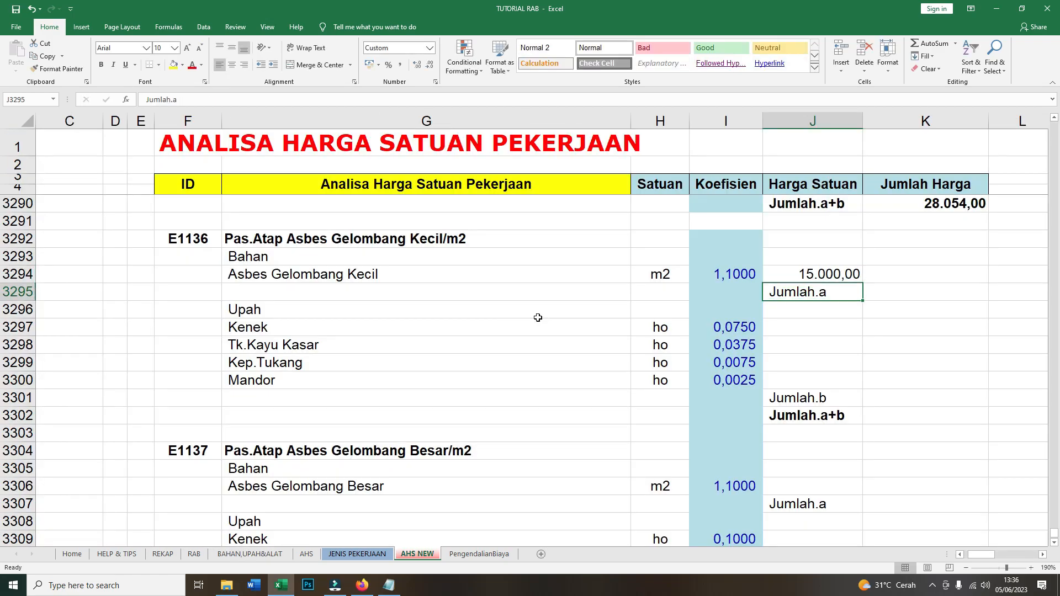
Link the Harga Satuan of Kenek in E1136 (J3297) to the Kenek/Laden daily wage in D1139 of the BAHAN,UPAH&ALAT sheet.
key(Down)
key(Down)
key(Down)
key(Up)
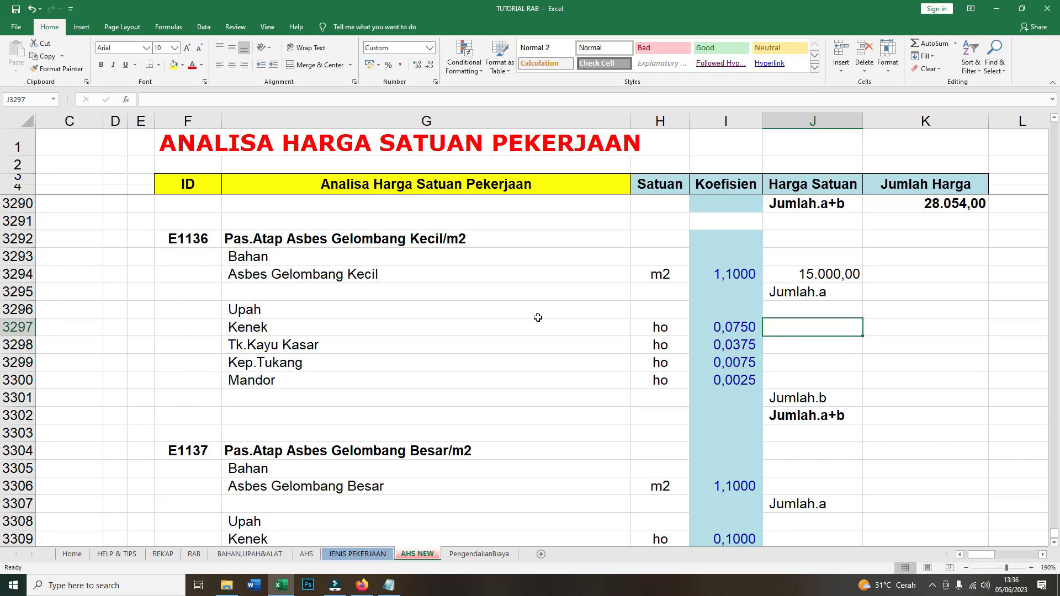
text(=)
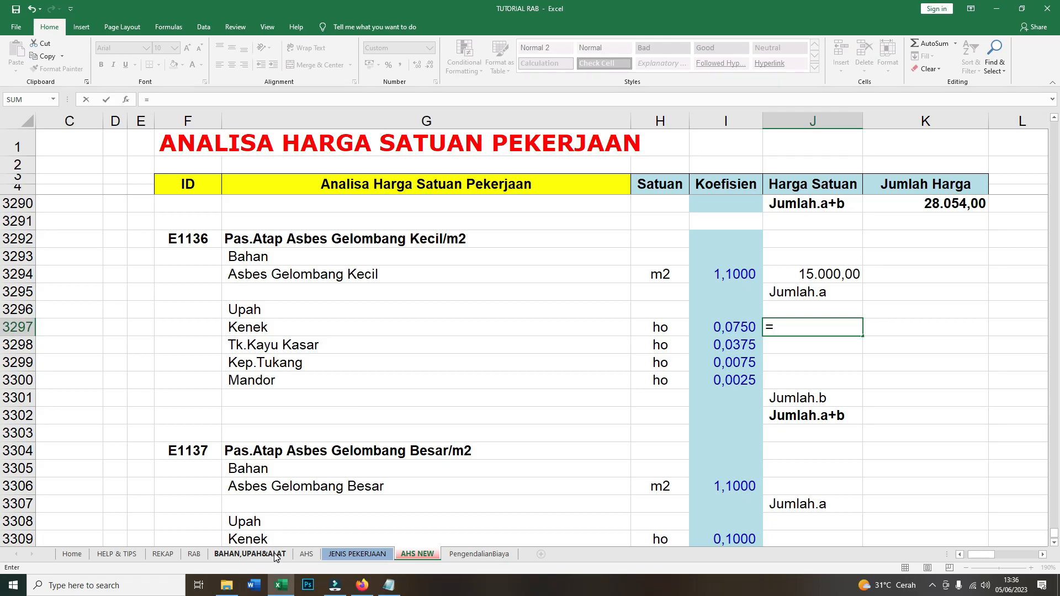
click(274, 555)
drag(1054, 130, 1056, 517)
scroll(845, 462, down, 2)
click(491, 316)
key(Return)
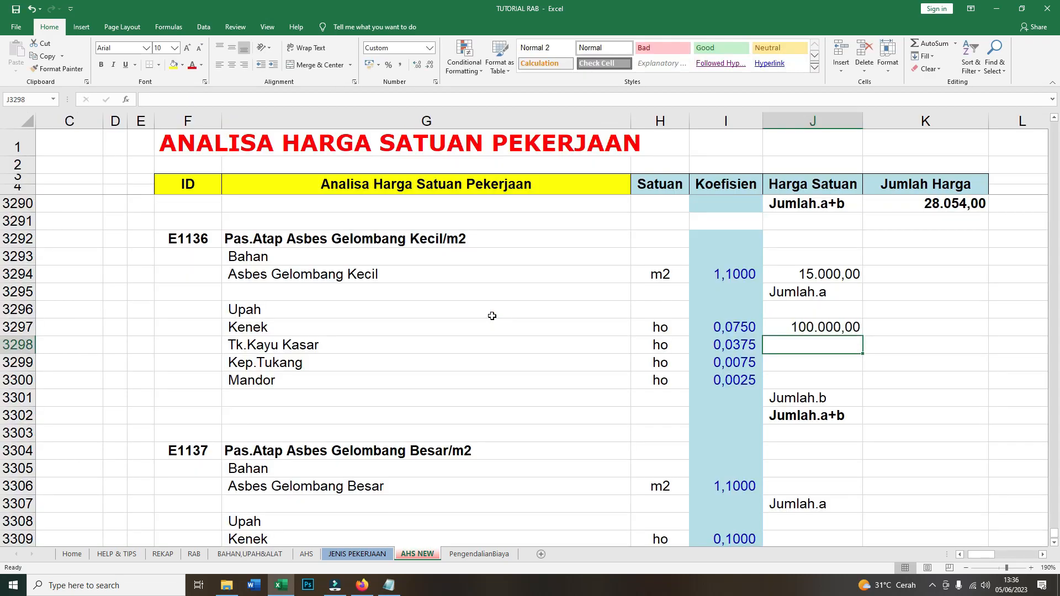
Link the Harga Satuan of Tk.Kayu Kasar in E1136 (J3298) to the Tukang Kayu Kasar wage in D1145 of BAHAN,UPAH&ALAT.
text(=)
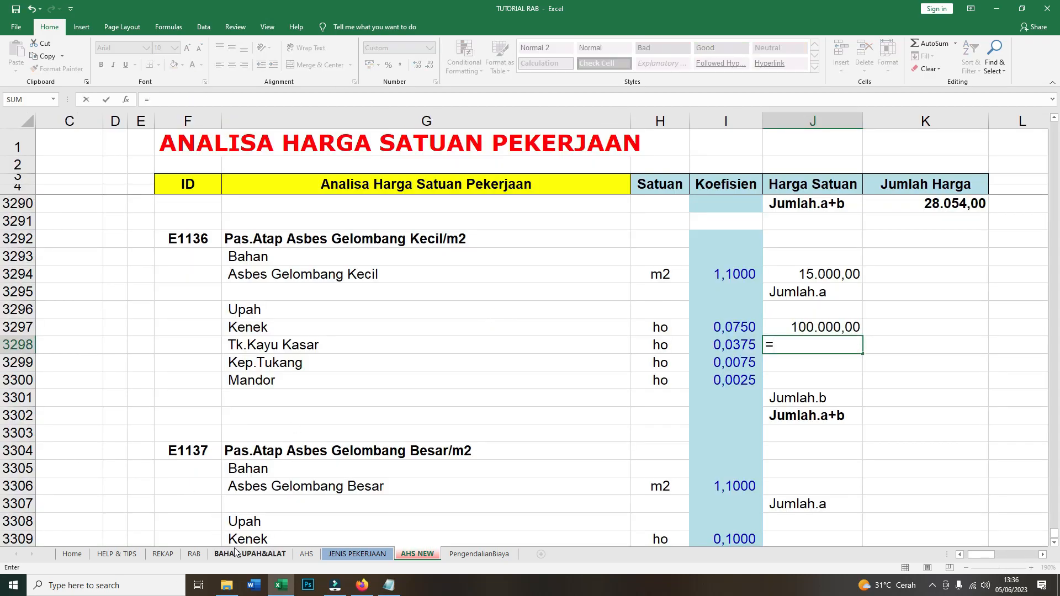
click(238, 553)
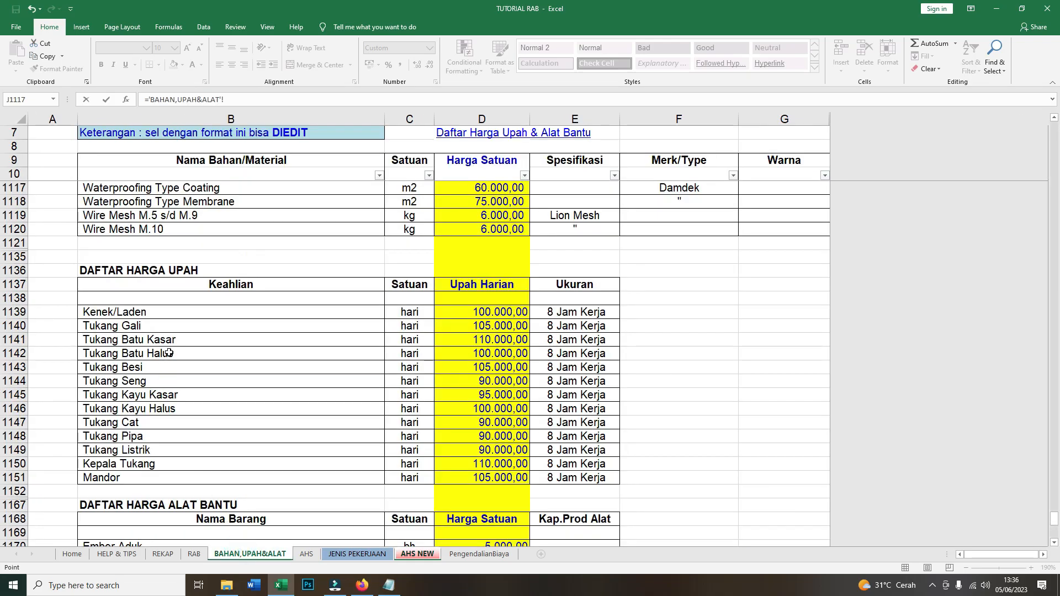
click(479, 397)
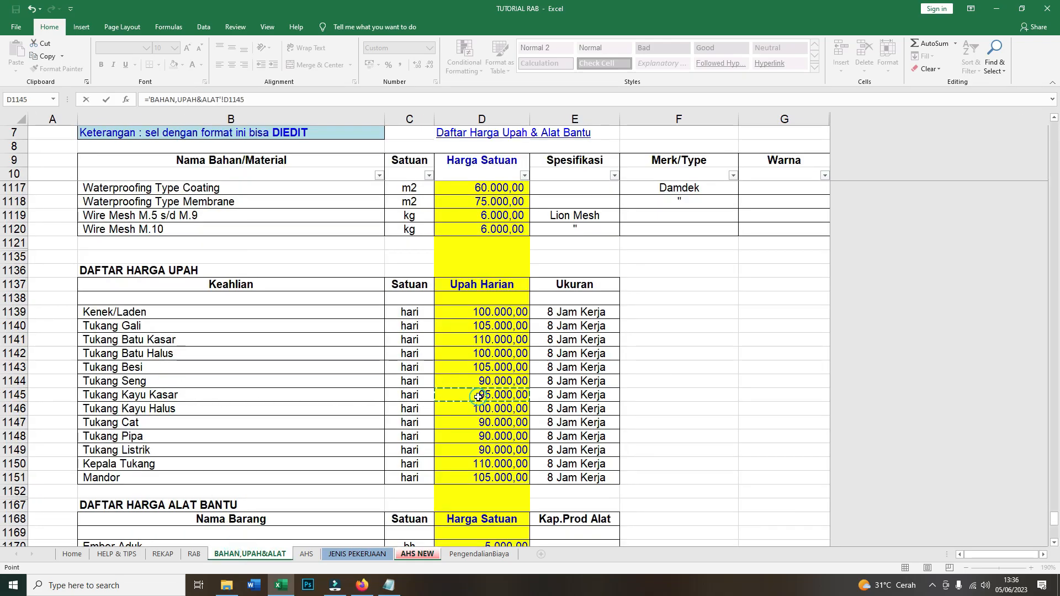
key(Return)
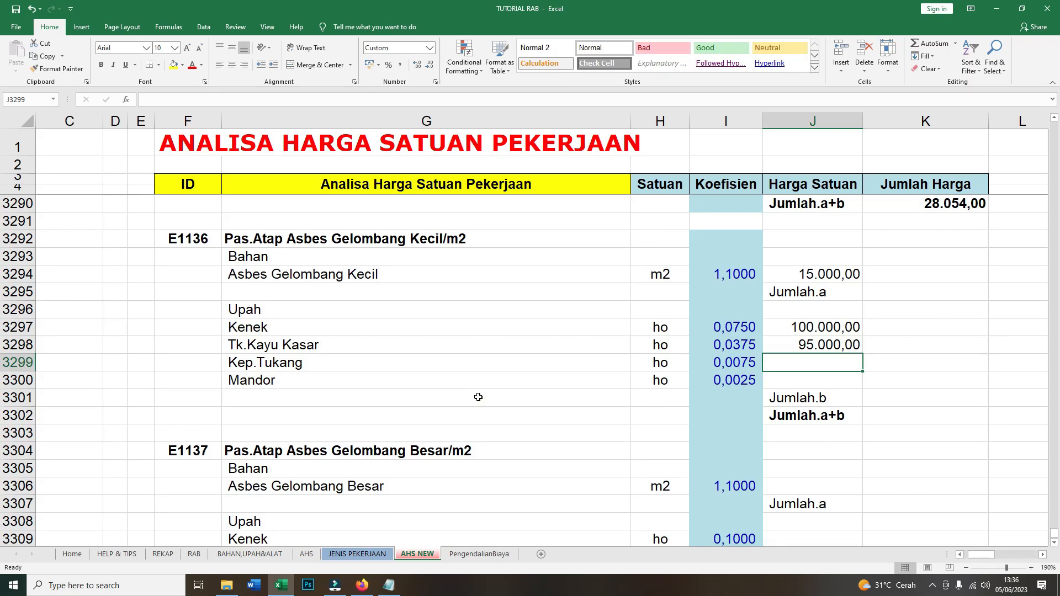
Link the Harga Satuan of Kep.Tukang (J3299) and Mandor (J3300) in E1136 to D1150 and D1151 of the BAHAN,UPAH&ALAT sheet.
text(=)
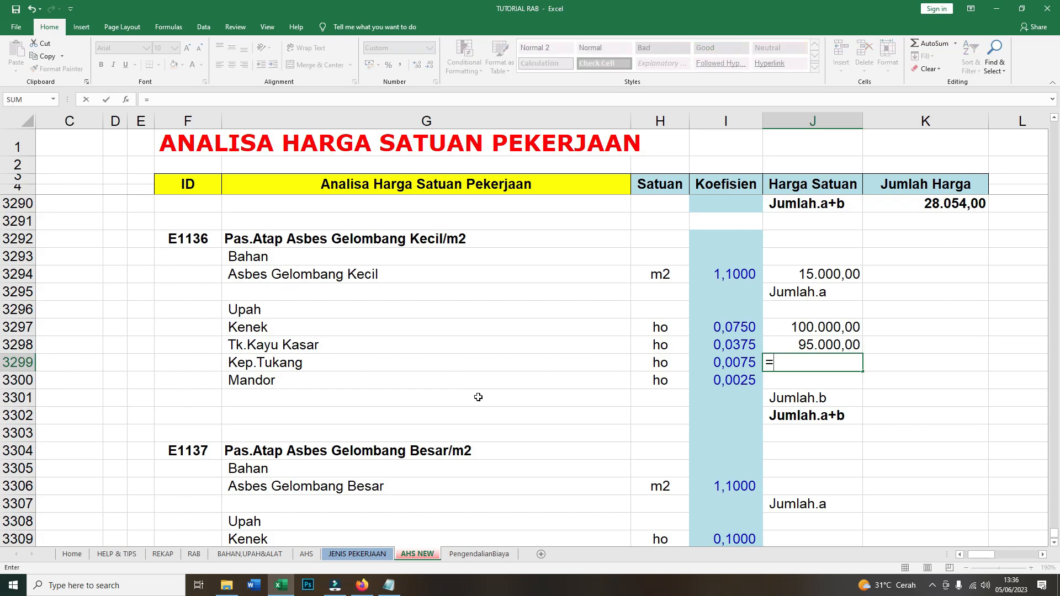
click(240, 556)
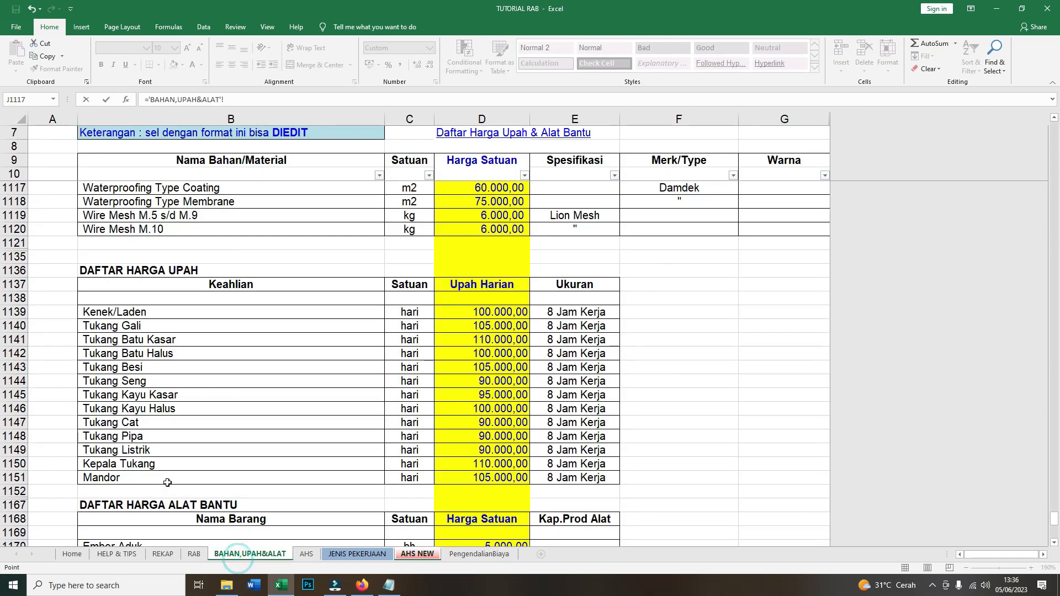
click(483, 468)
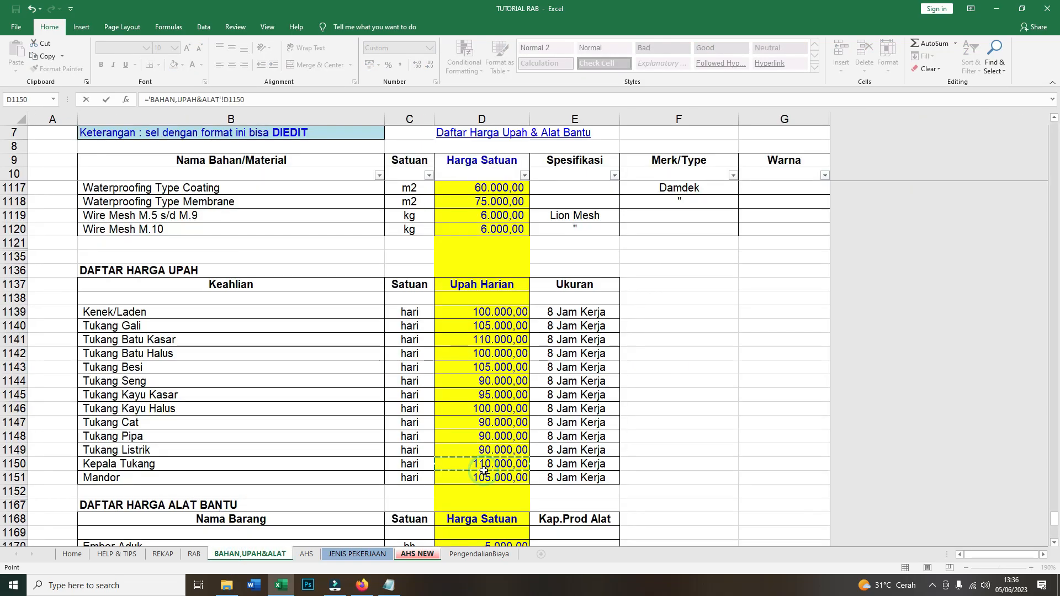
key(Return)
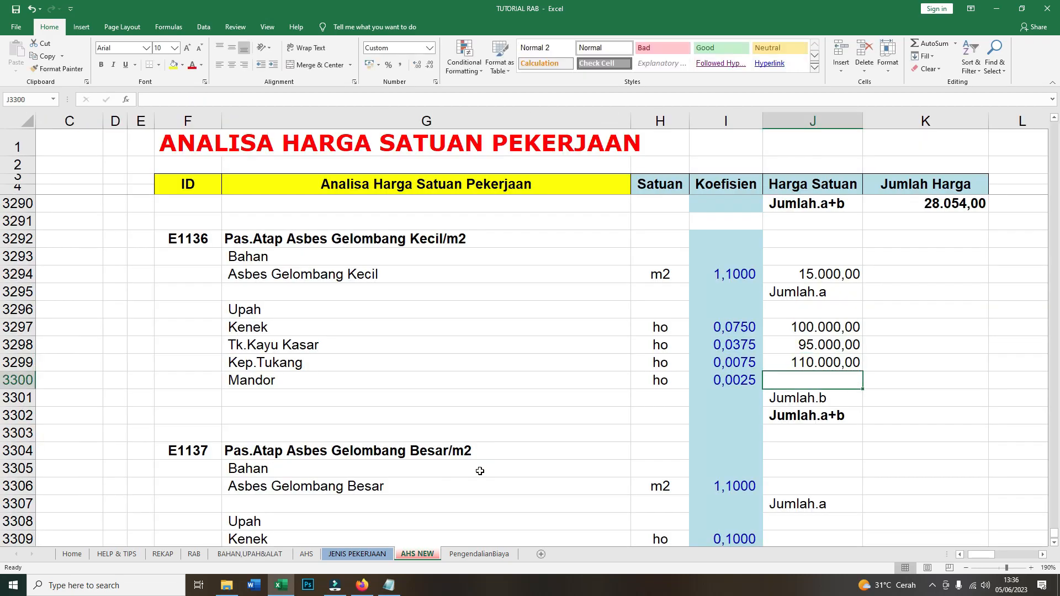
text(=)
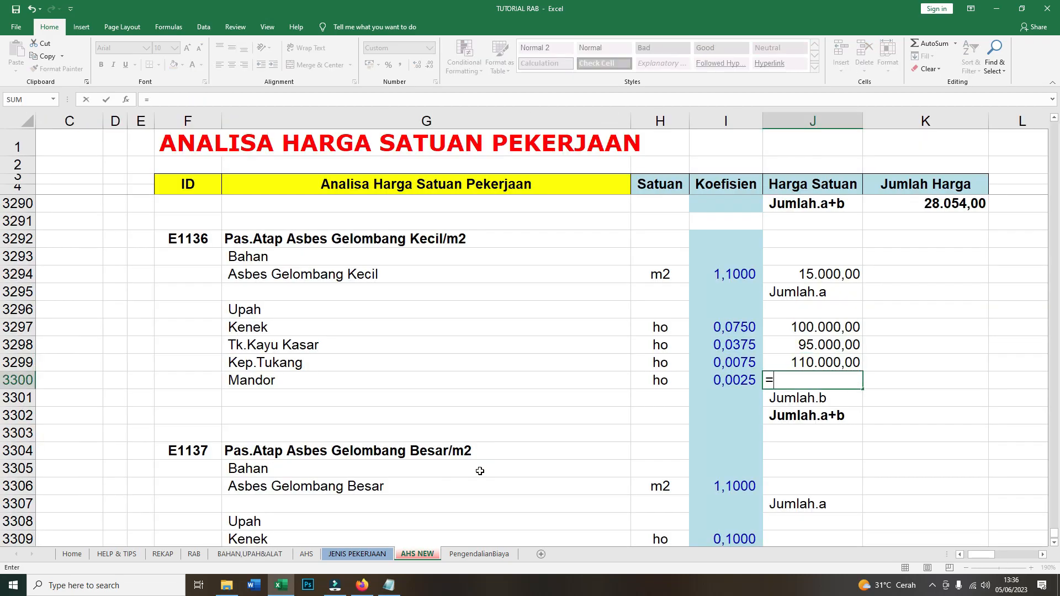
click(237, 558)
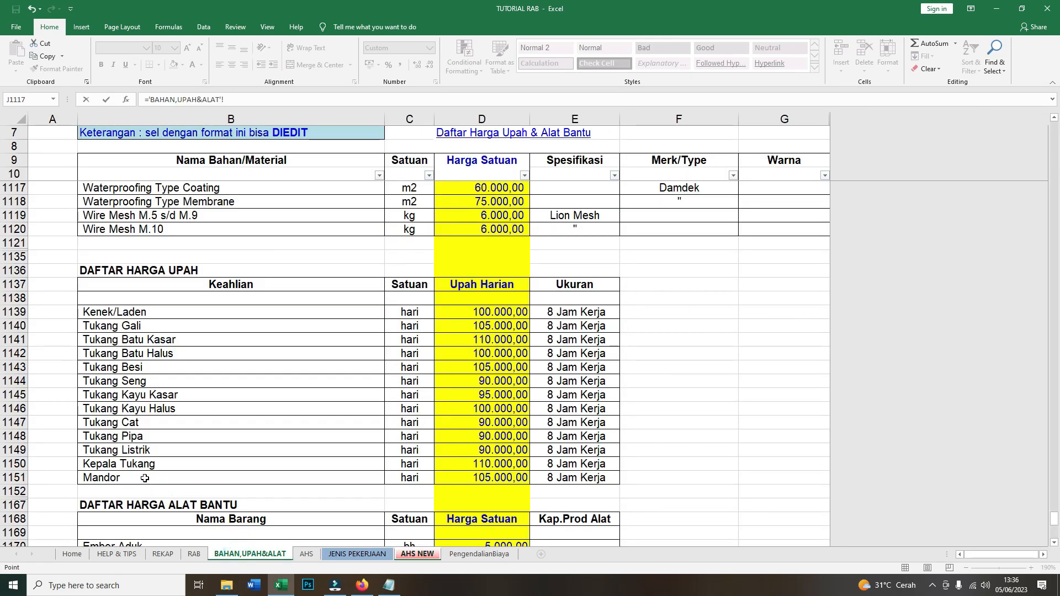
click(484, 478)
key(Return)
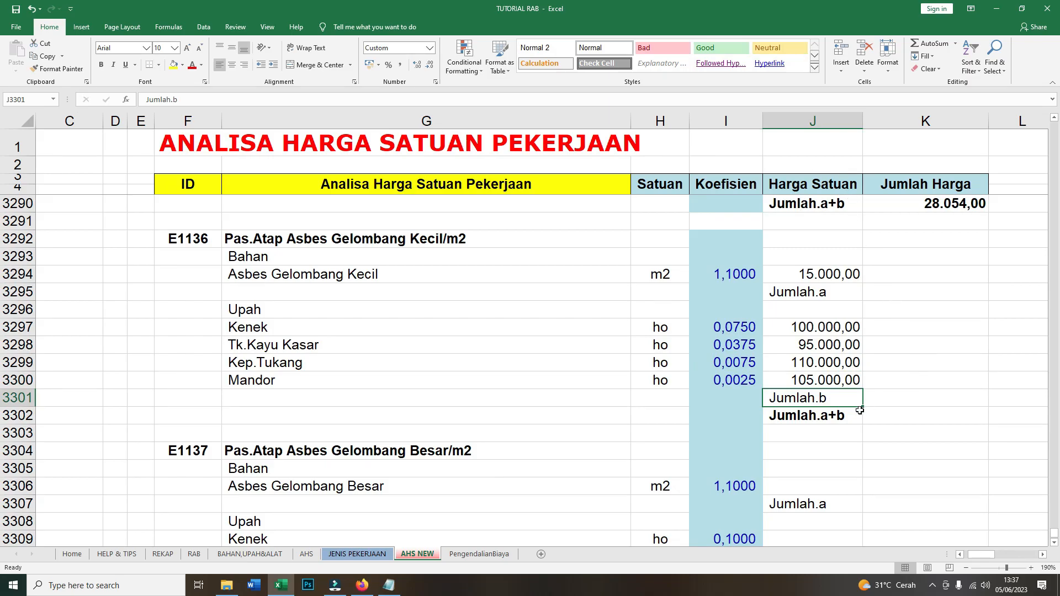
Calculate the Jumlah Harga of Asbes Gelombang Kecil in K3294 as Koefisien times Harga Satuan with =I3294*J3294.
click(915, 273)
text(=)
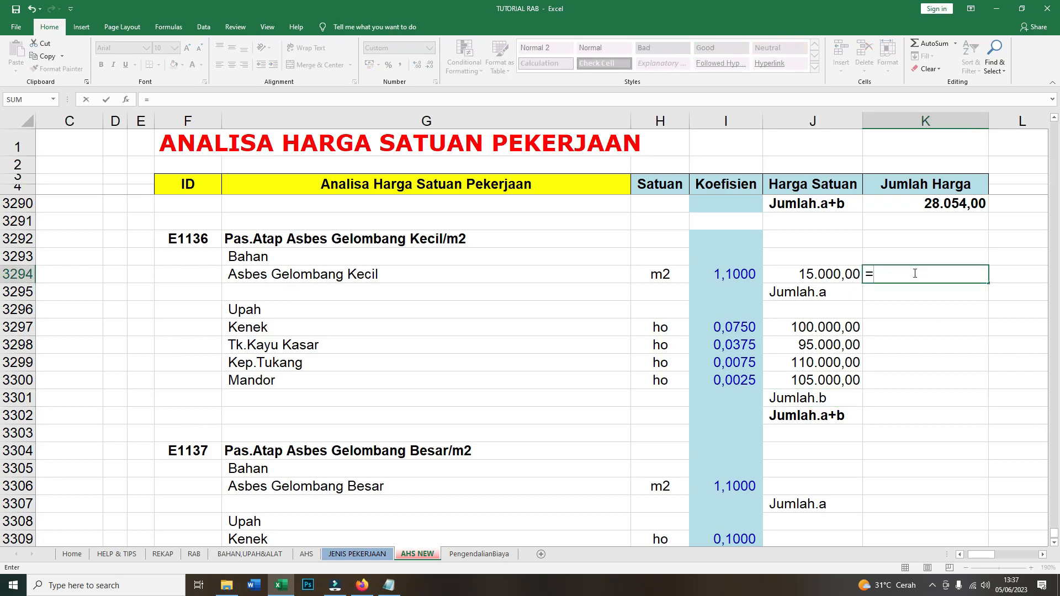
click(724, 270)
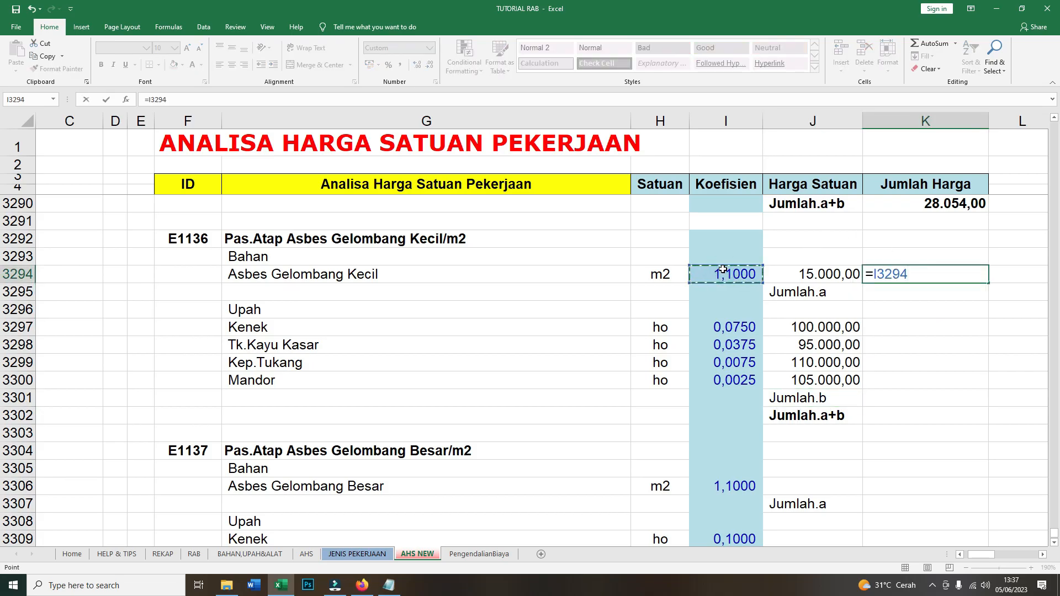
text(*)
click(797, 271)
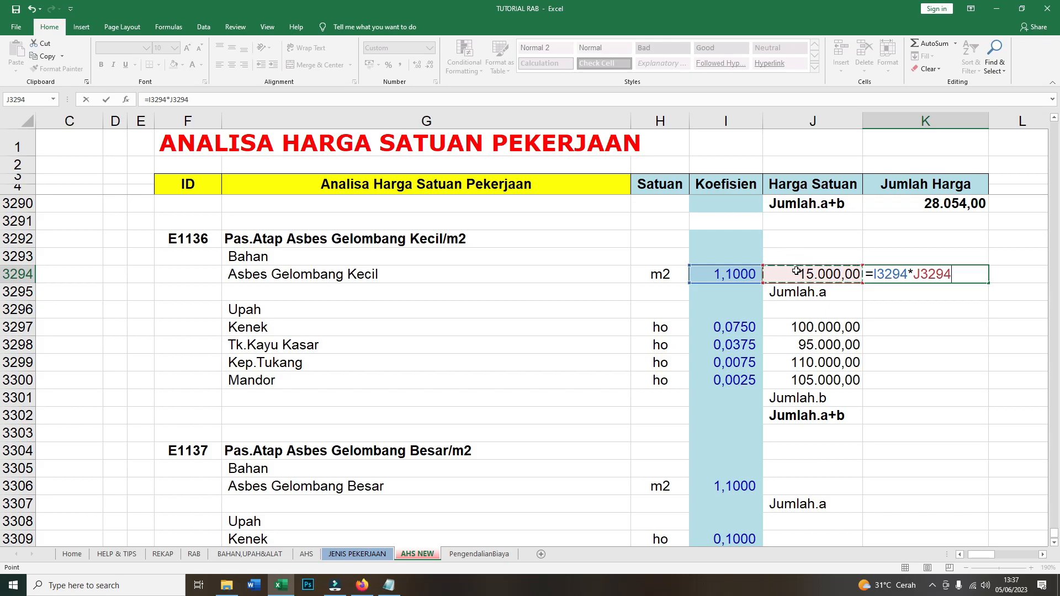
key(Return)
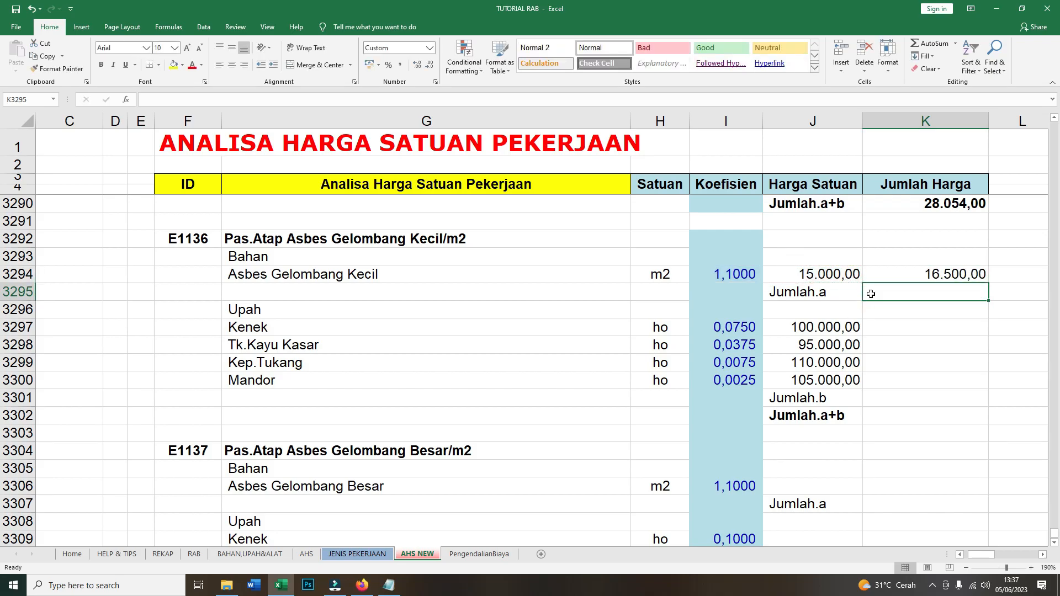
Set the Jumlah.a amount of E1136 in K3295 to the material total with =K3294.
click(938, 274)
click(926, 294)
text(=)
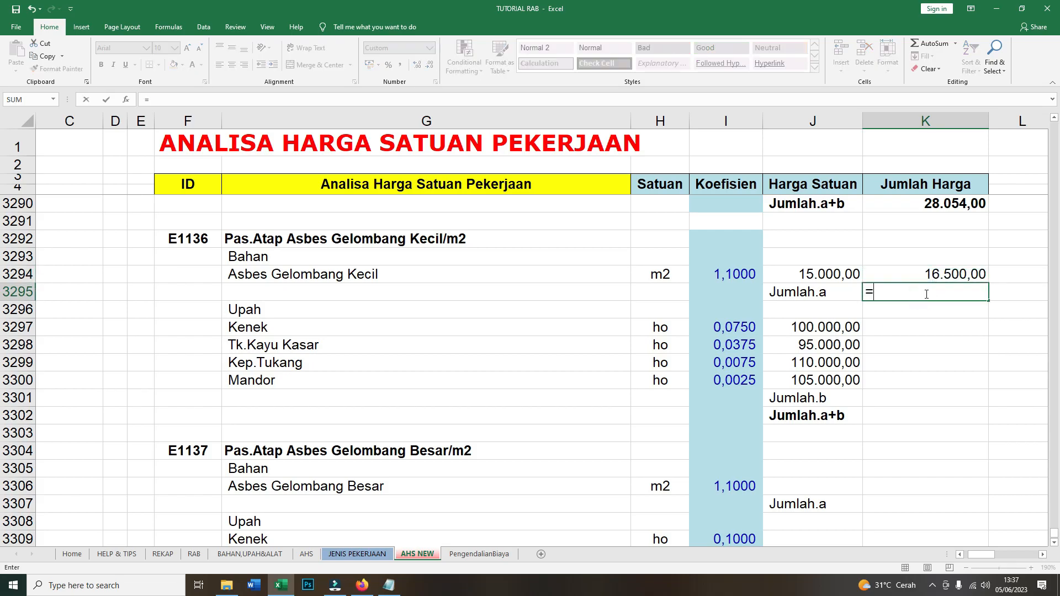
click(940, 270)
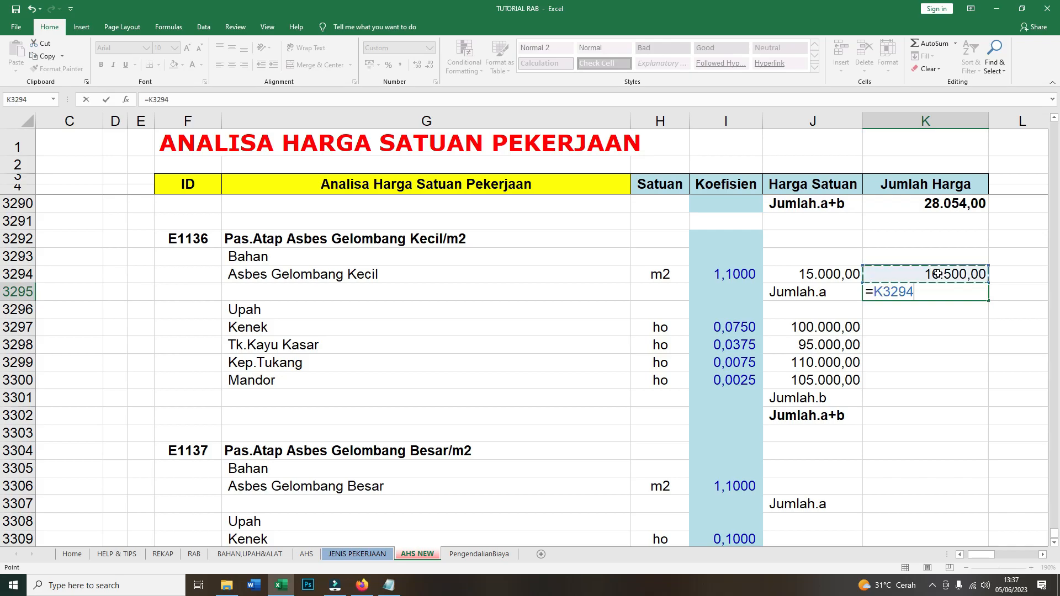
key(Return)
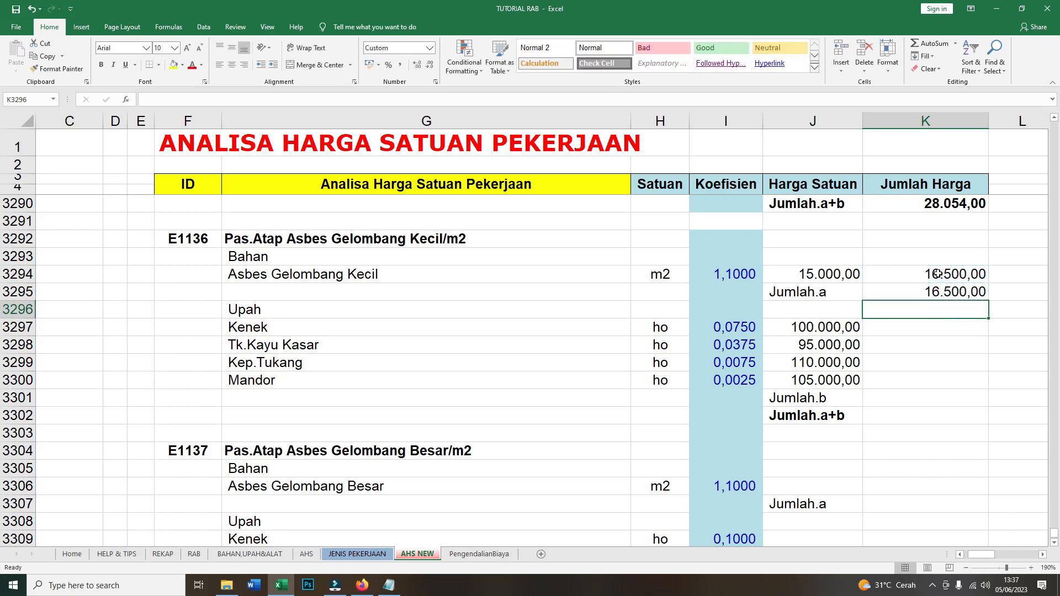
Calculate the Jumlah Harga of Kenek in K3297 with =I3297*J3297 and fill the formula down to Mandor in K3300.
click(923, 329)
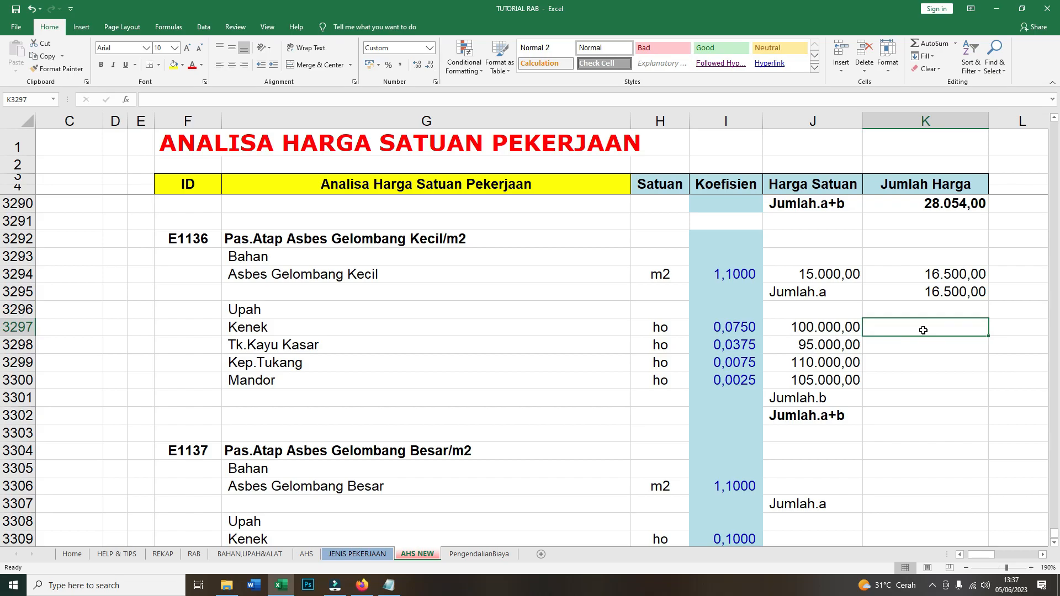
text(=)
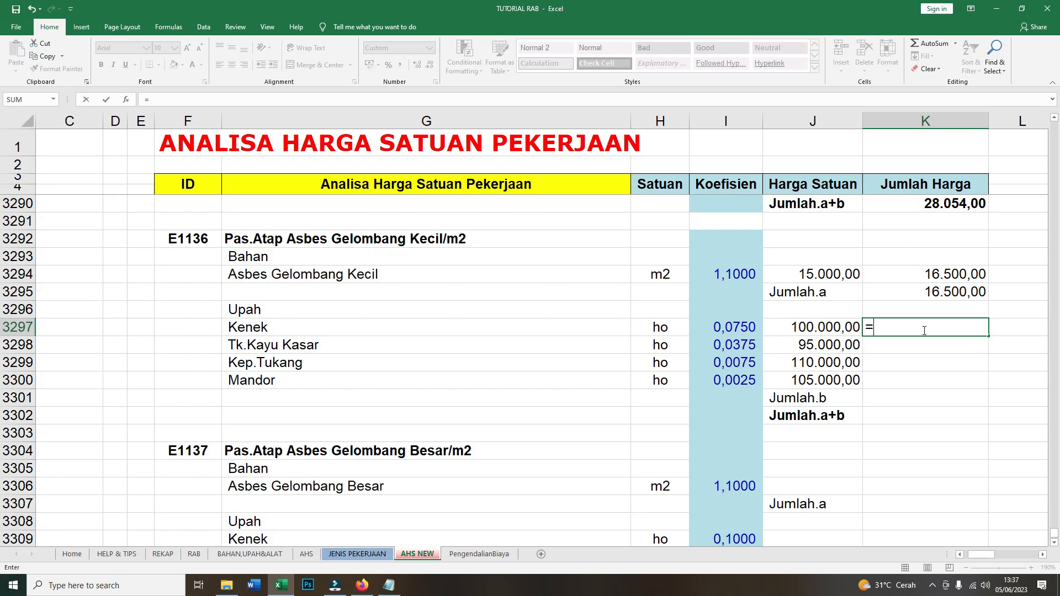
click(751, 327)
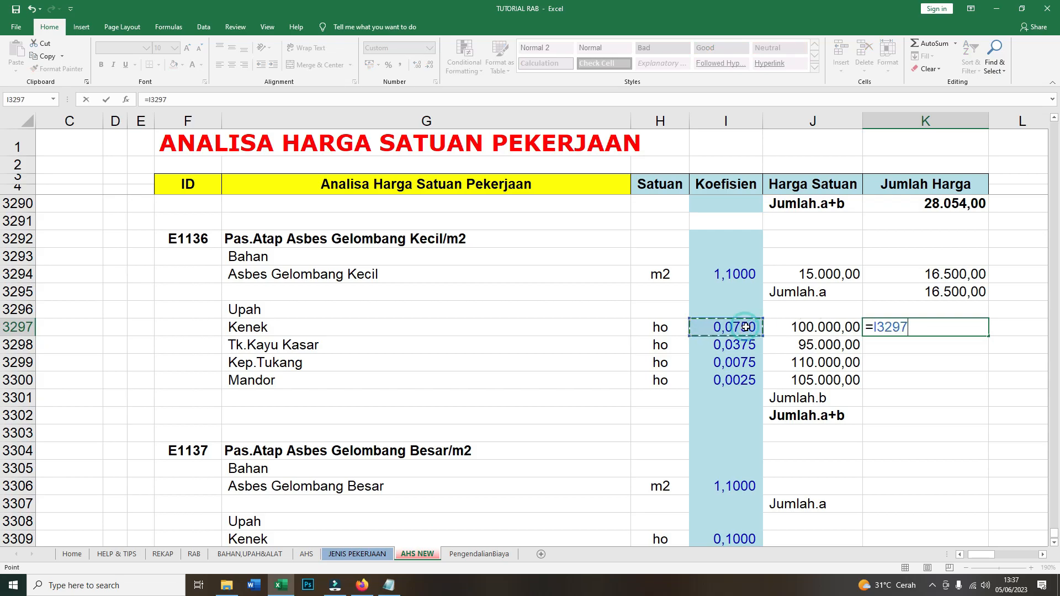
text(*)
click(806, 325)
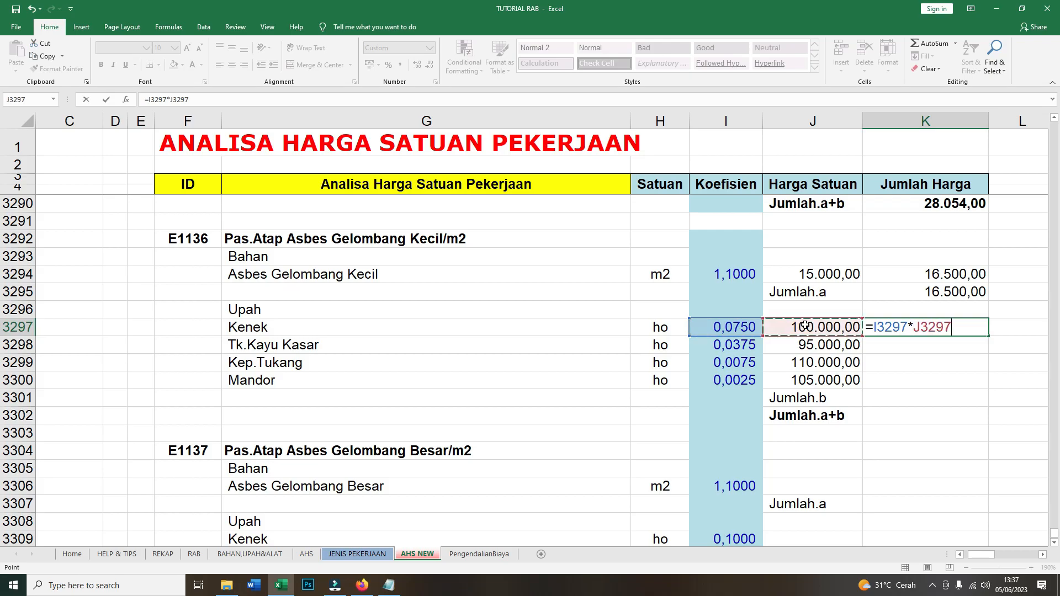
key(Return)
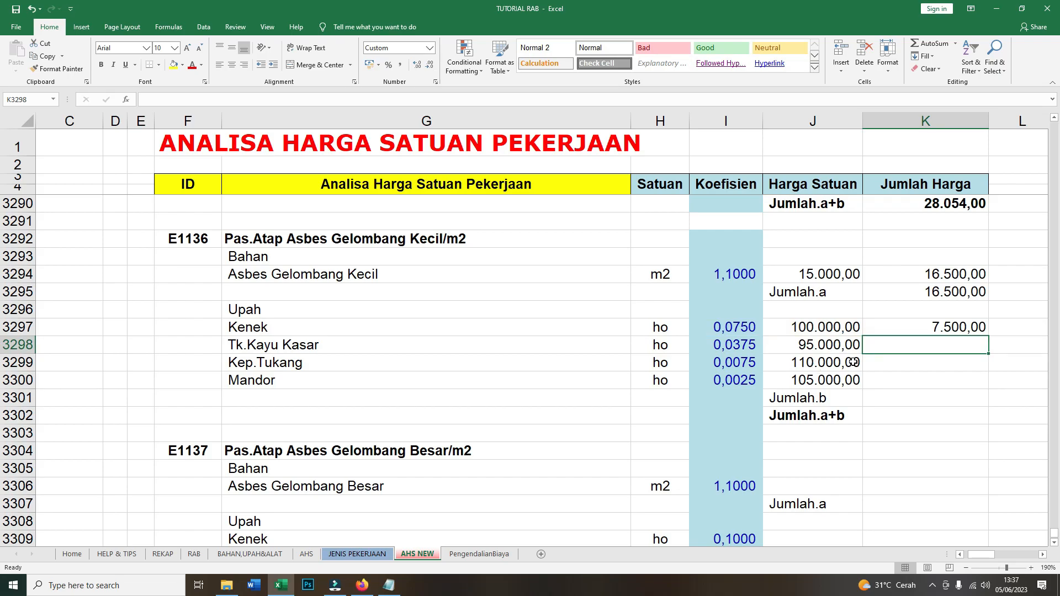
click(966, 331)
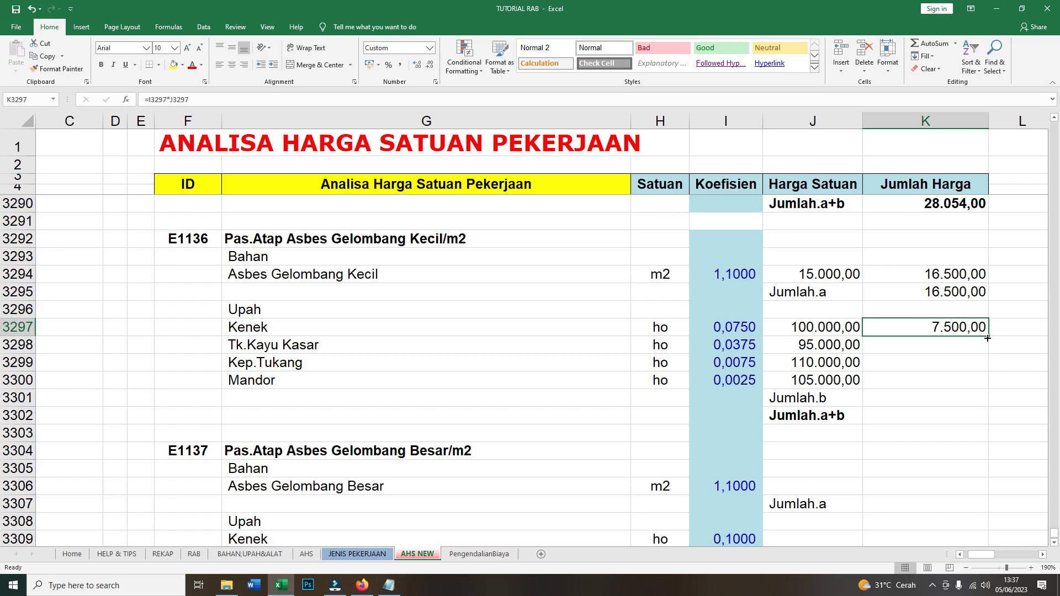
drag(988, 336, 988, 385)
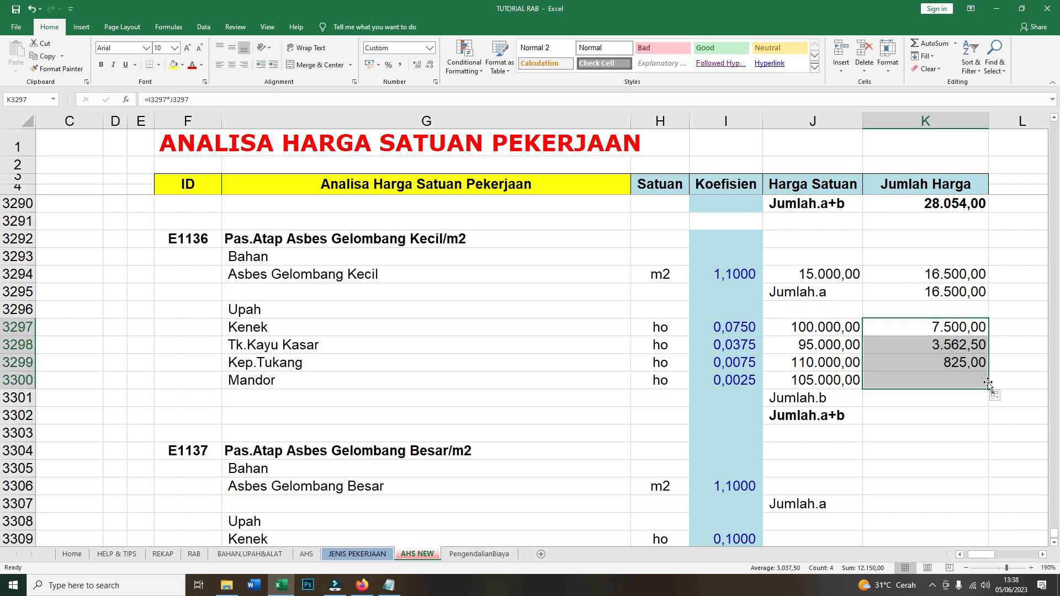
Total the Upah amounts of E1136 for Jumlah.b in K3301 with the SUM of K3297:K3300.
click(925, 400)
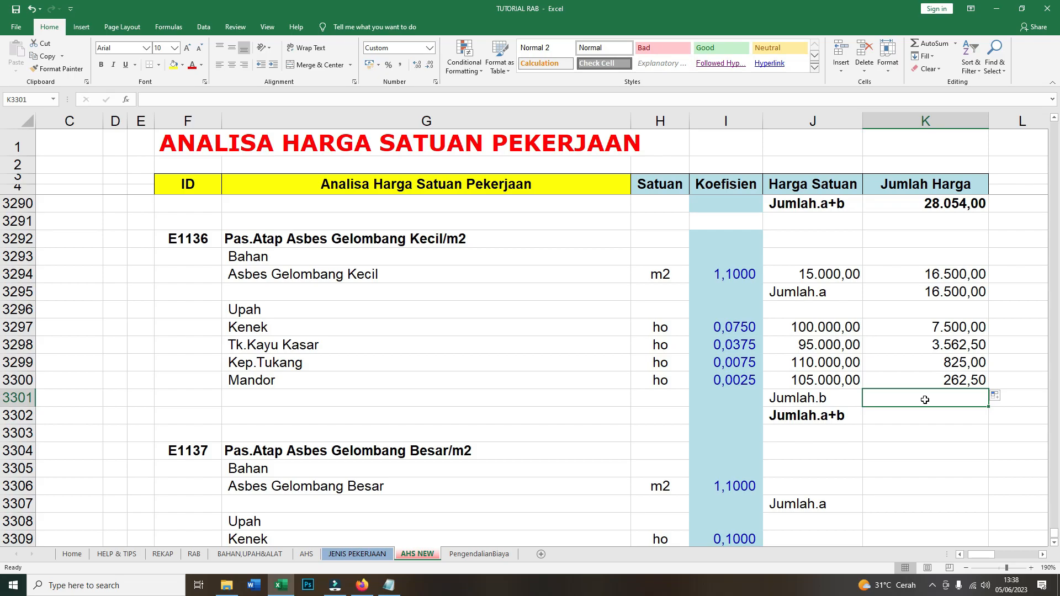
text(=)
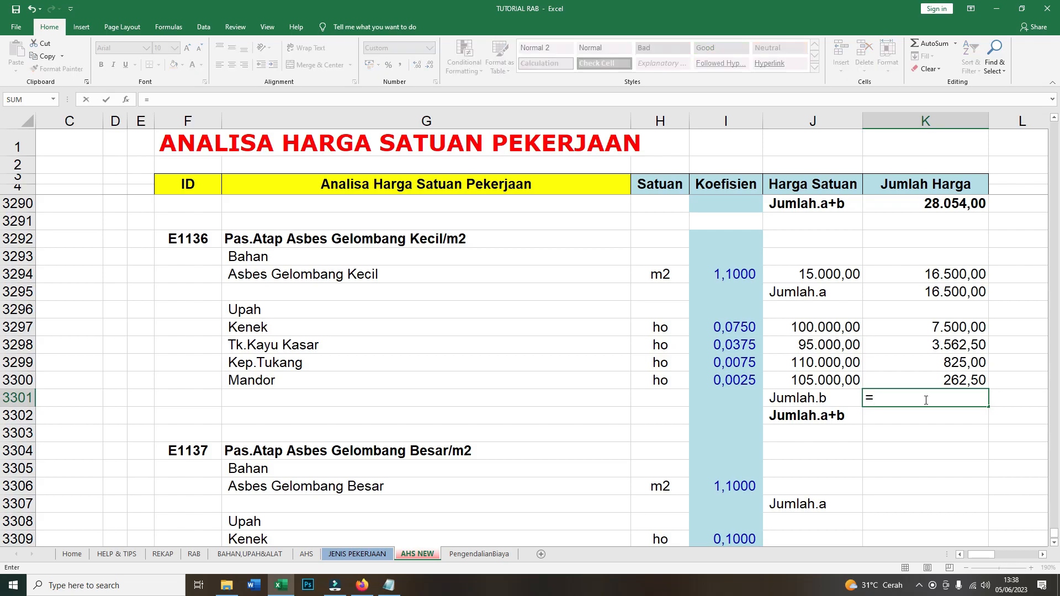
text(sum)
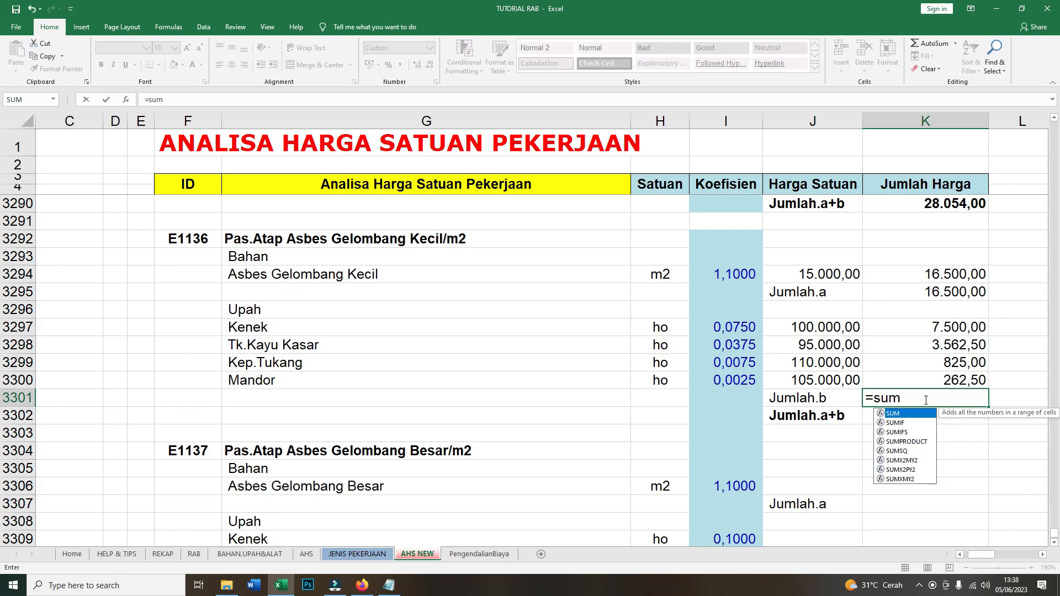
text(()
drag(958, 328, 955, 380)
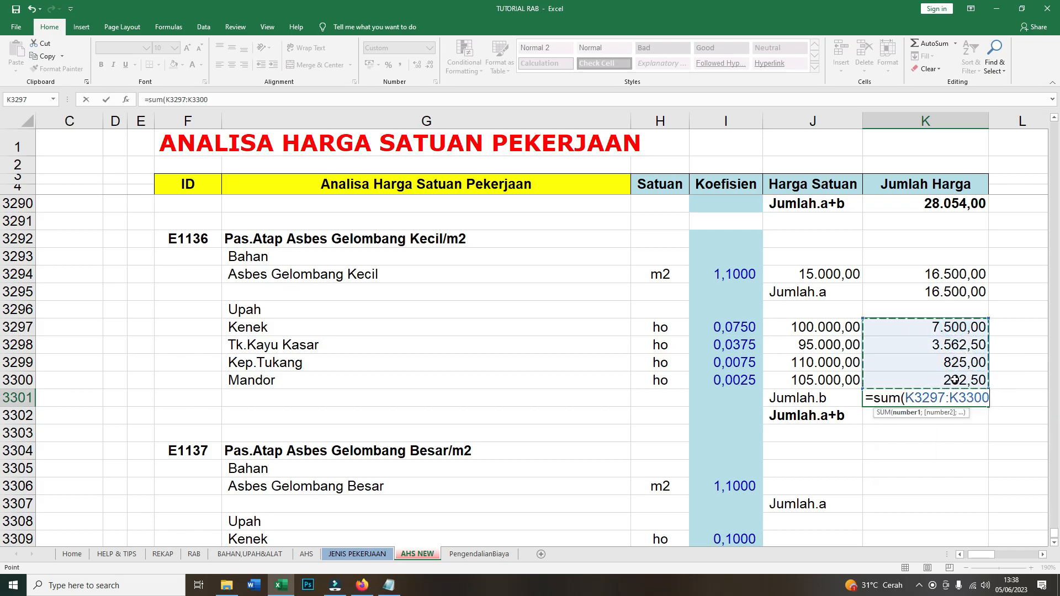
key(Return)
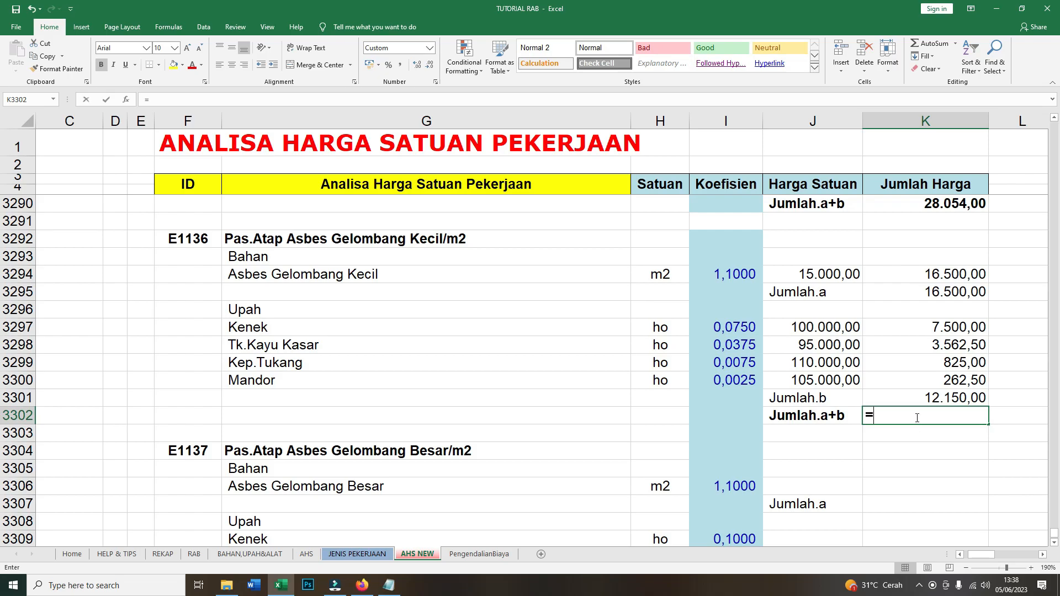
Calculate the Jumlah.a+b total of E1136 in K3302 with =K3295+K3301.
text(=)
click(957, 289)
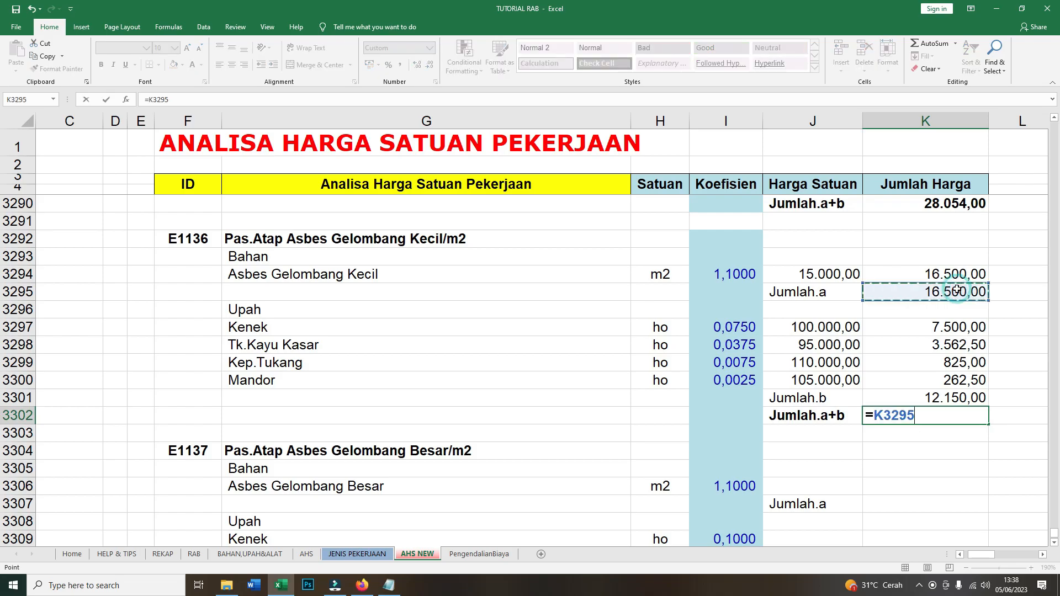
text(+)
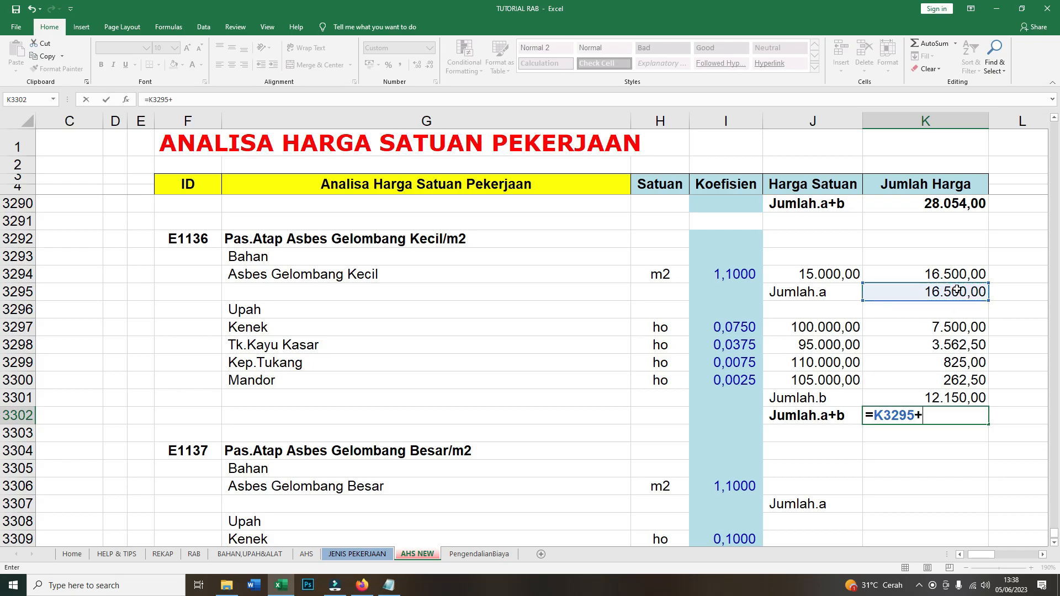
click(964, 398)
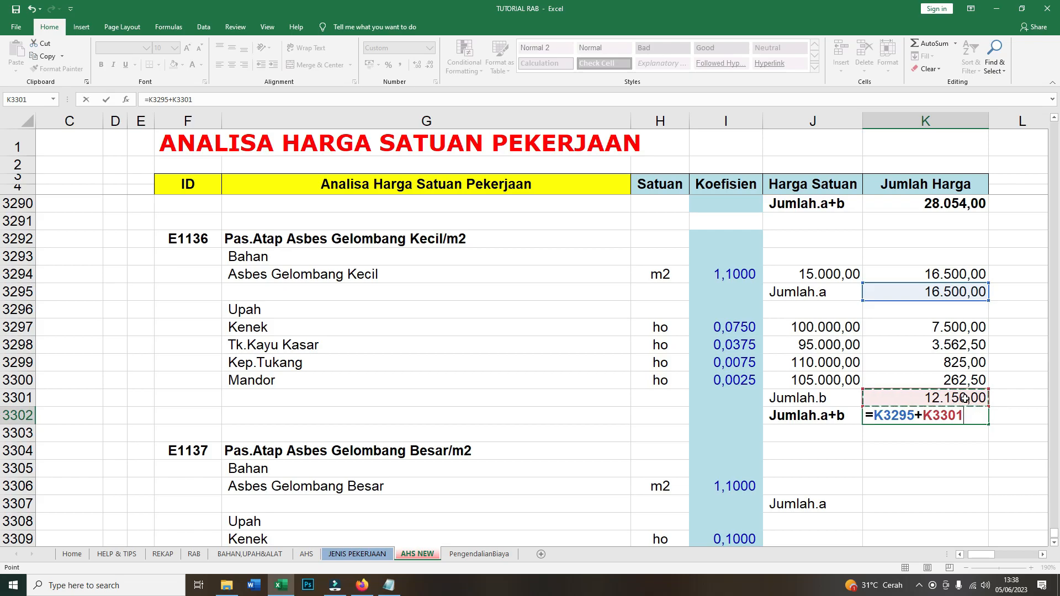
key(Return)
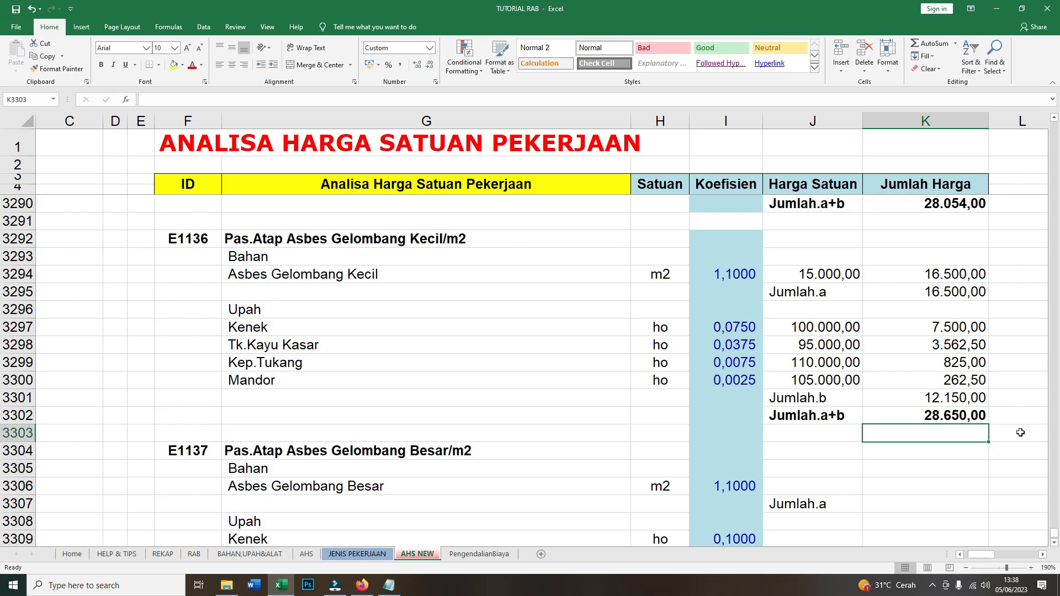
Link the Harga Satuan of Asbes Gelombang Besar in J3306 to its price in cell D20 of the BAHAN,UPAH&ALAT sheet.
scroll(883, 386, down, 4)
scroll(773, 342, up, 2)
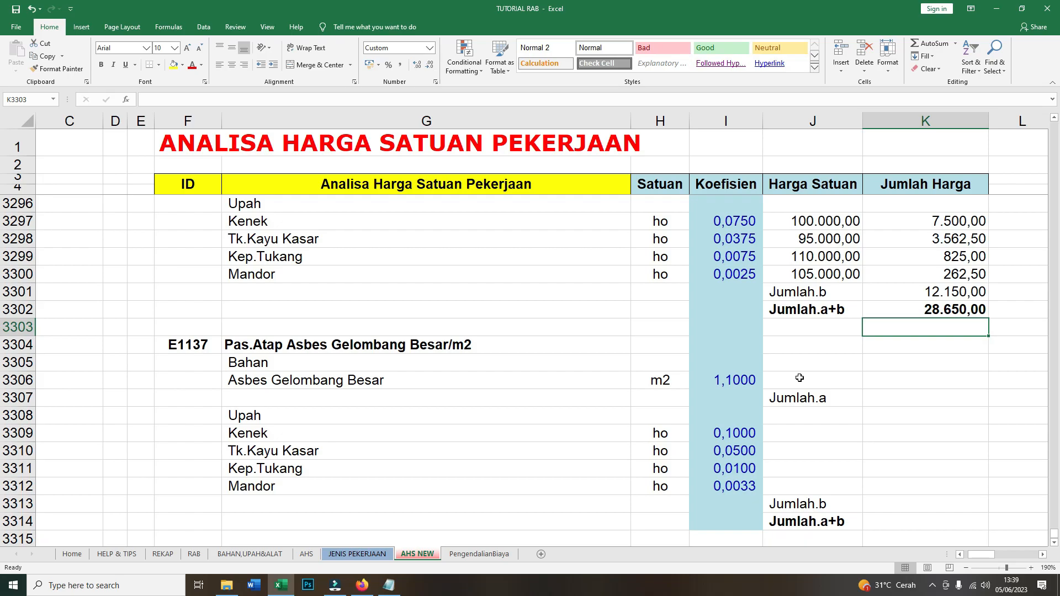
click(800, 378)
text(=)
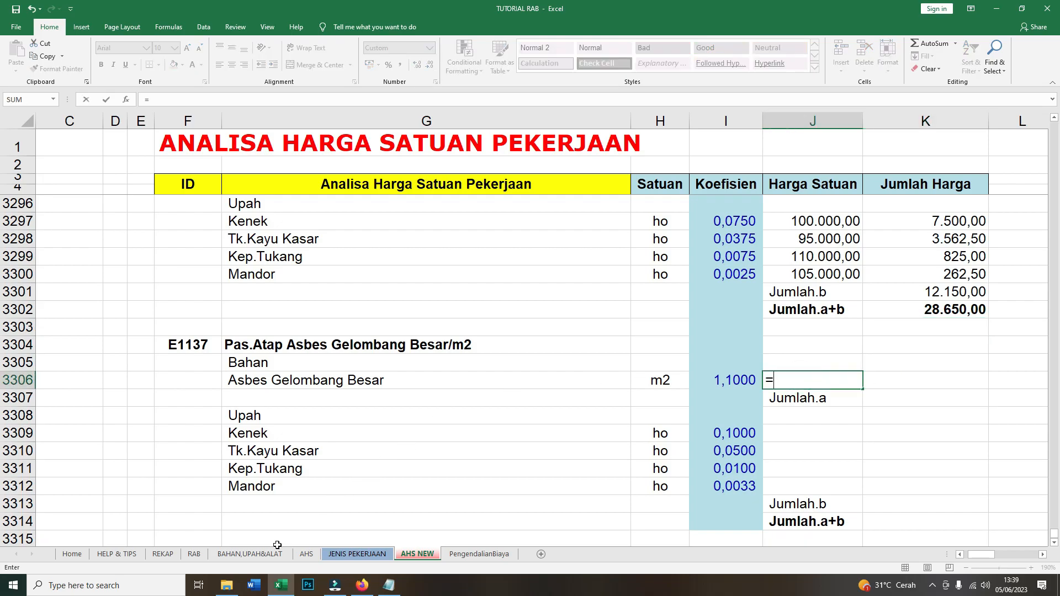
click(250, 554)
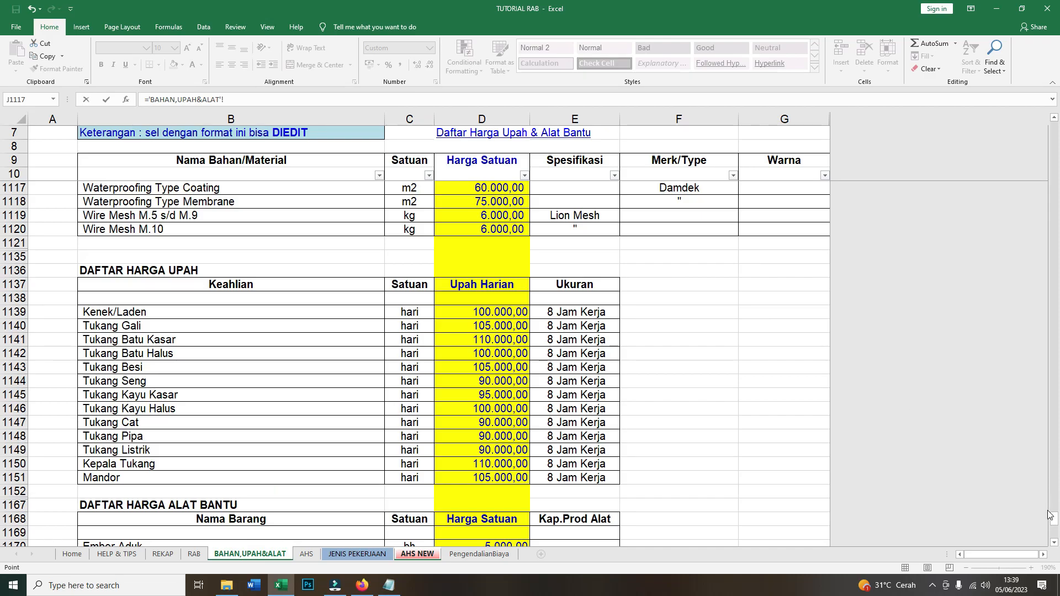
drag(1054, 522, 1042, 132)
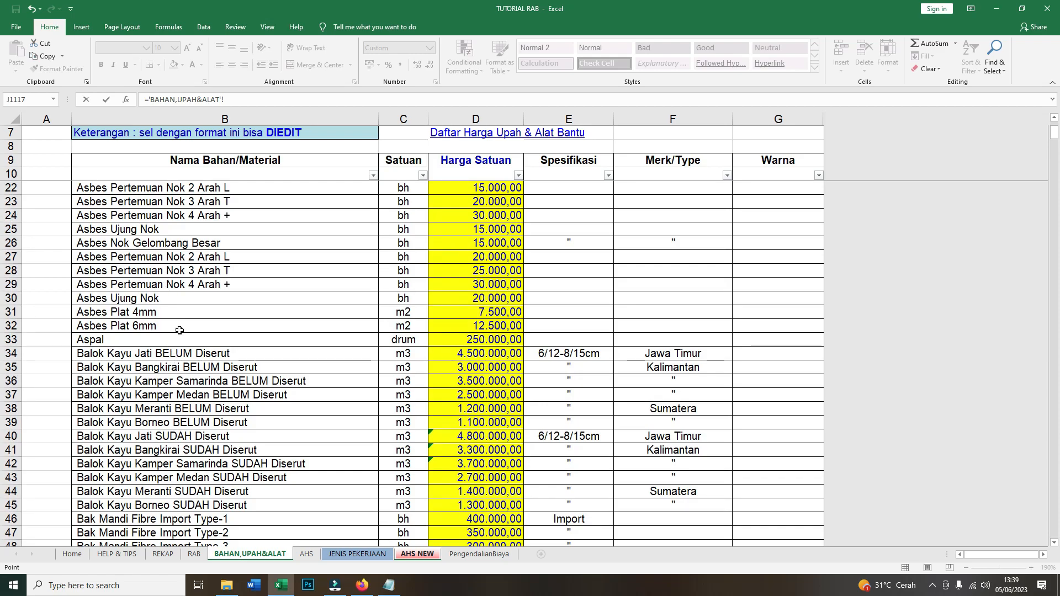
scroll(179, 331, up, 2)
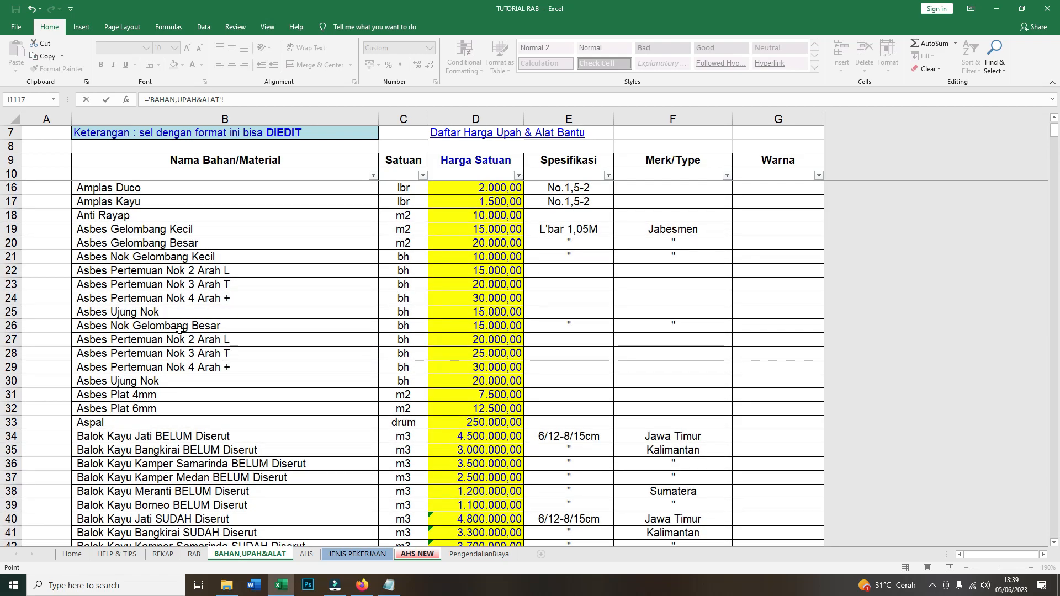
click(497, 244)
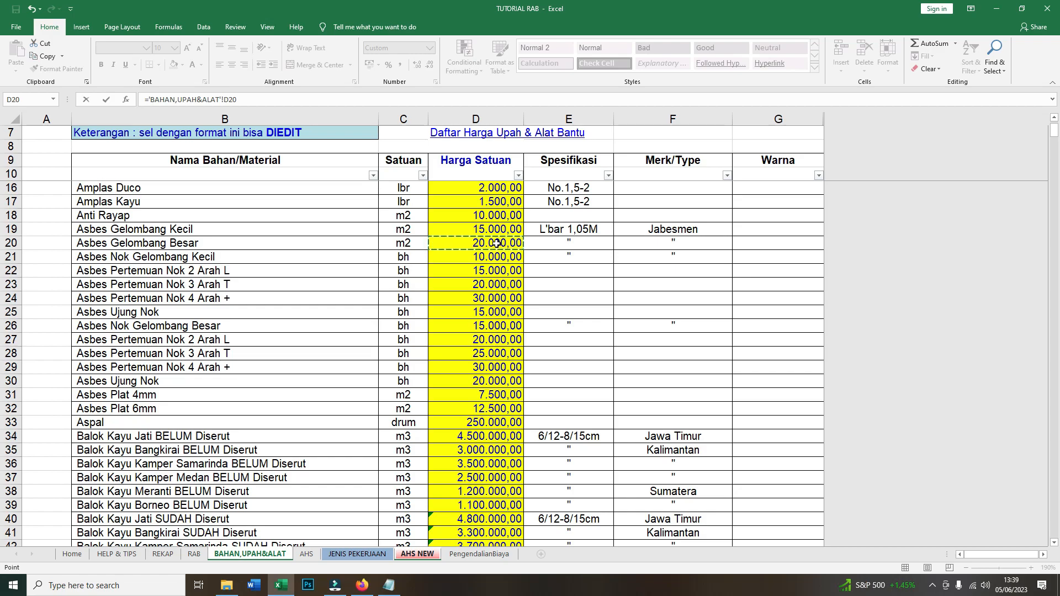
key(Return)
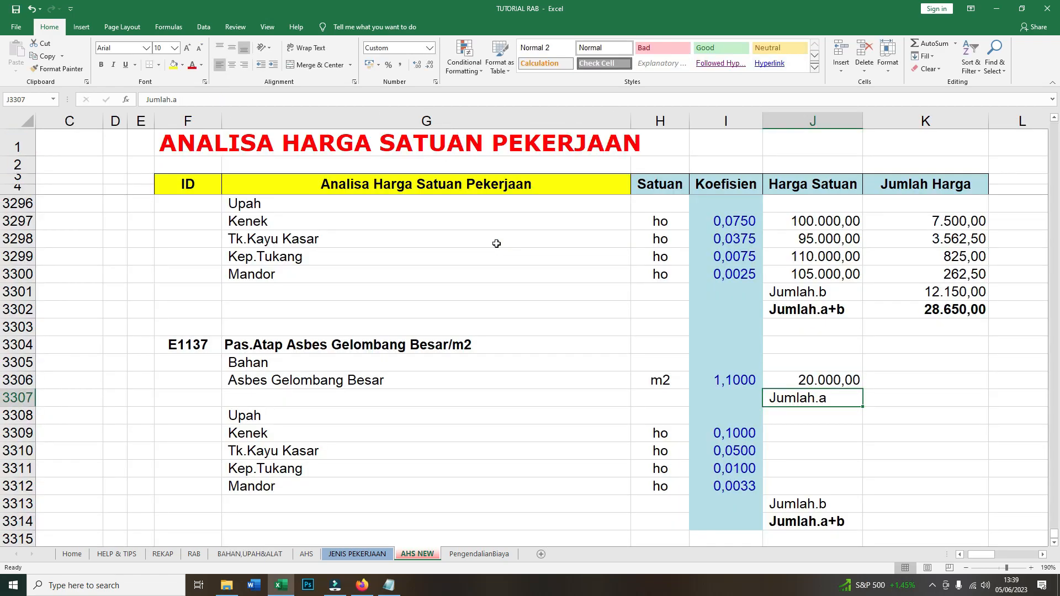
Link the E1137 Harga Satuan of Kenek in J3309 and Tk.Kayu Kasar in J3310 to the E1136 prices in J3297 and J3298.
click(773, 432)
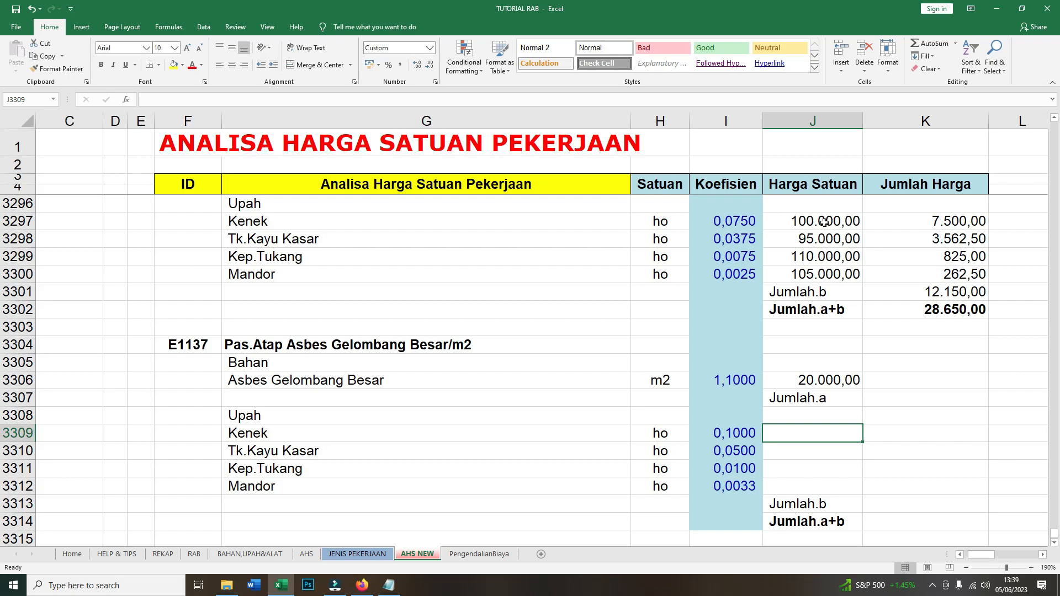
click(262, 555)
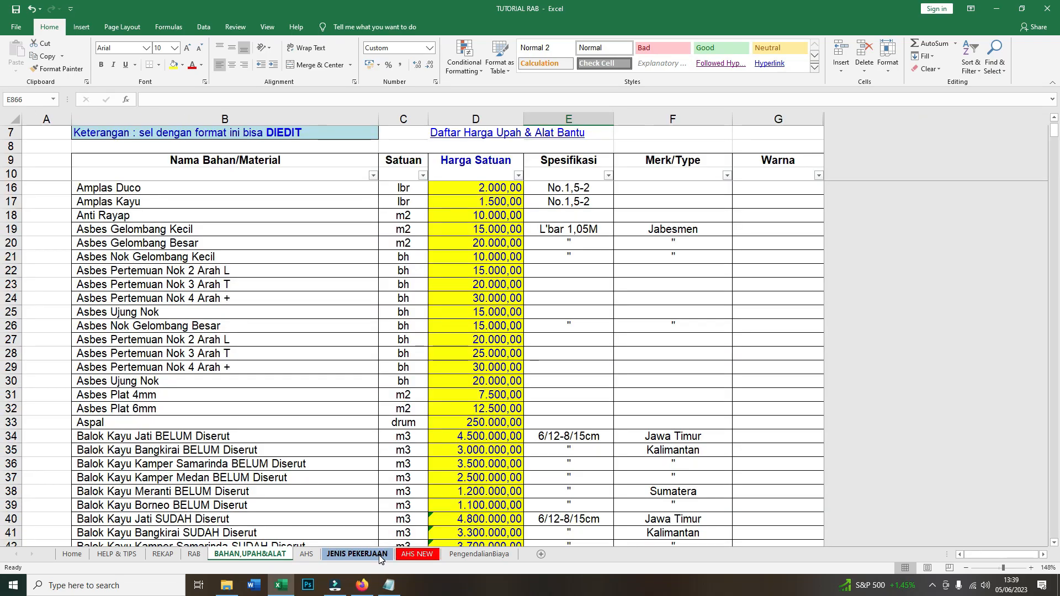
click(417, 553)
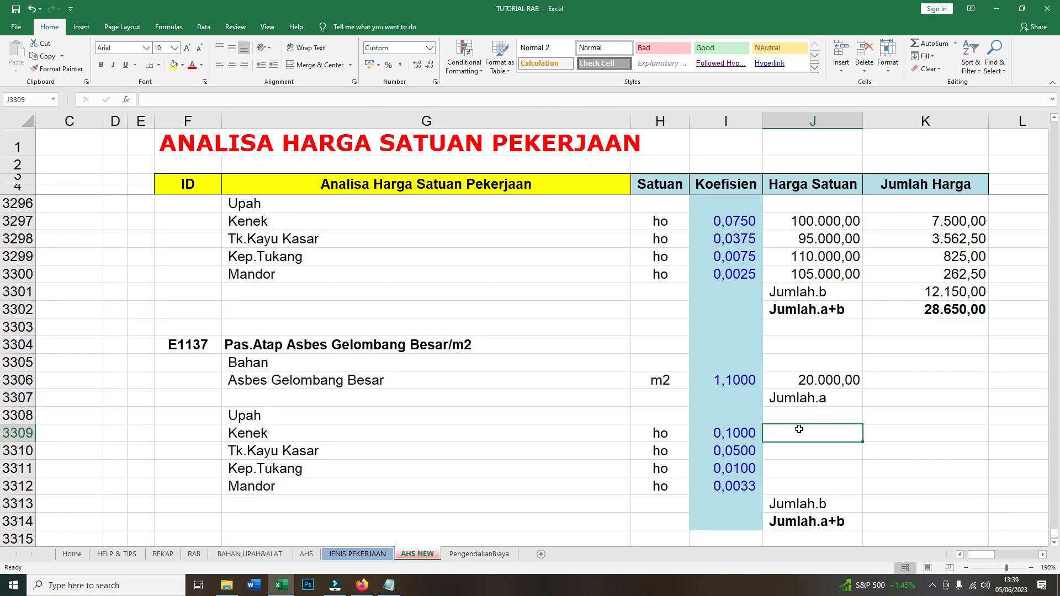
text(=)
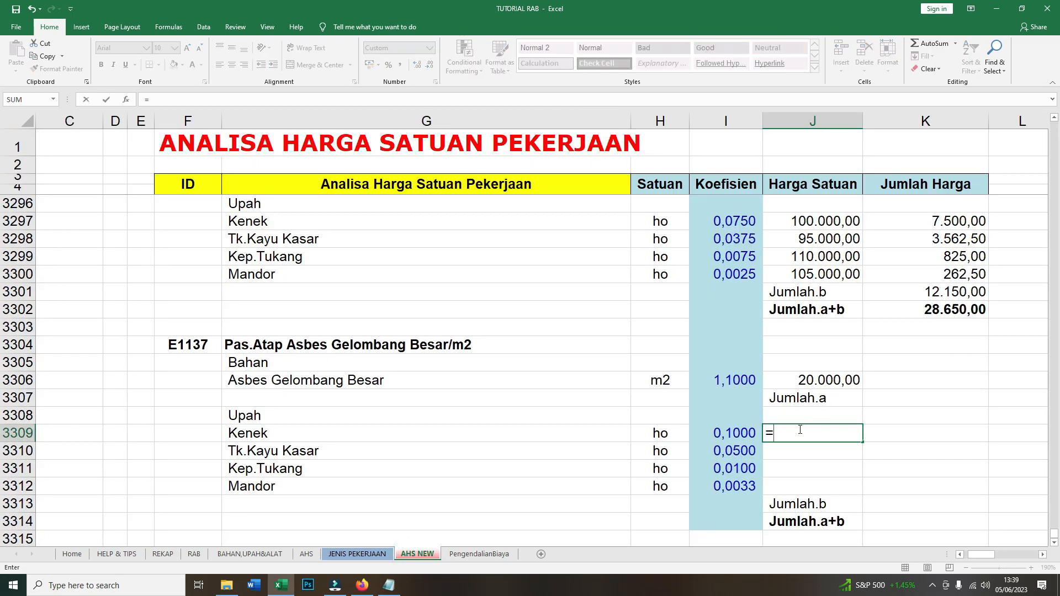
click(822, 223)
key(Return)
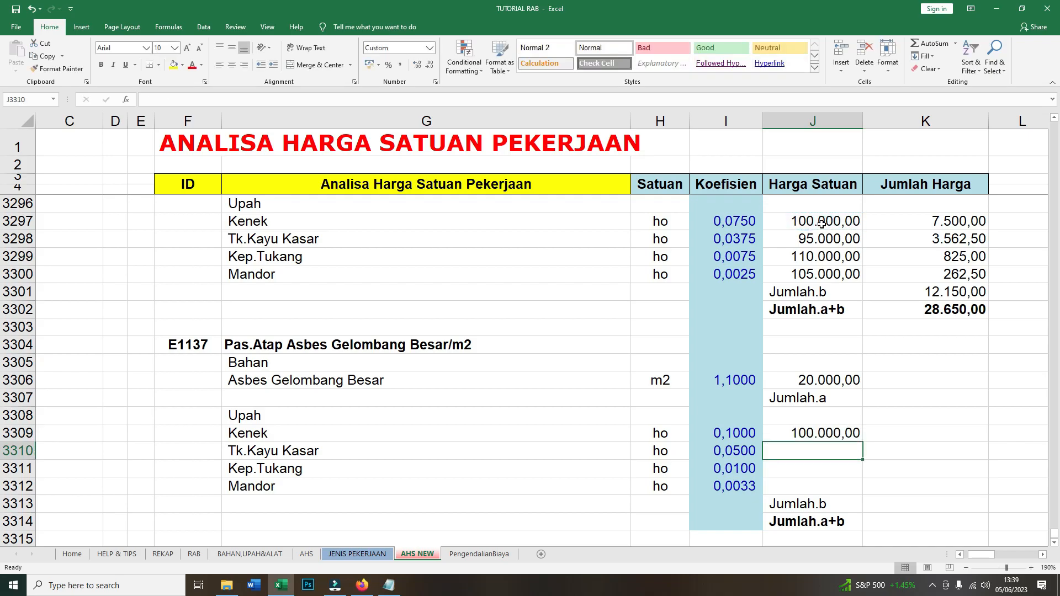
text(=)
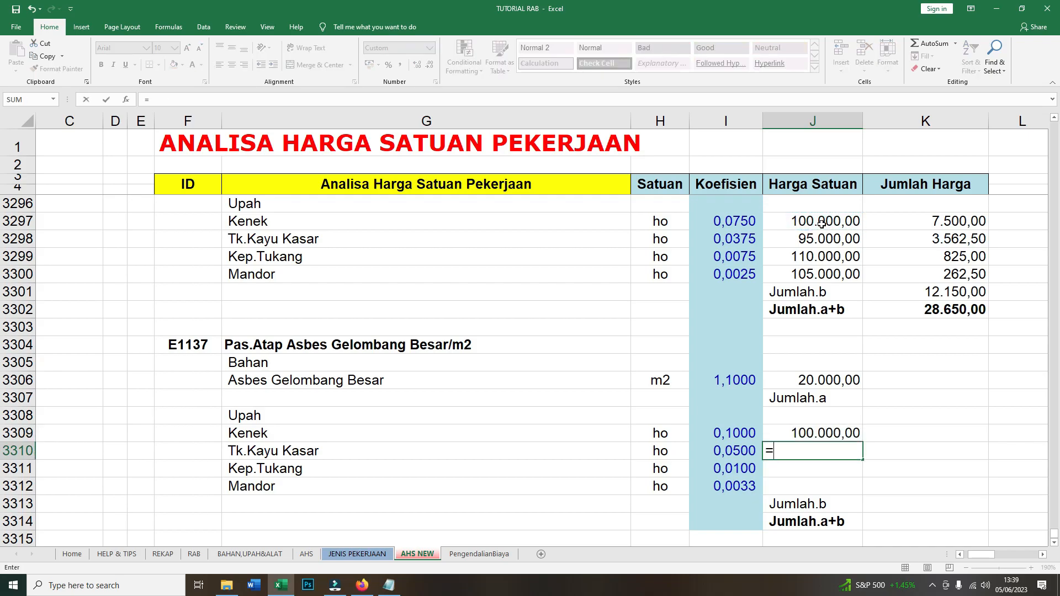
click(847, 239)
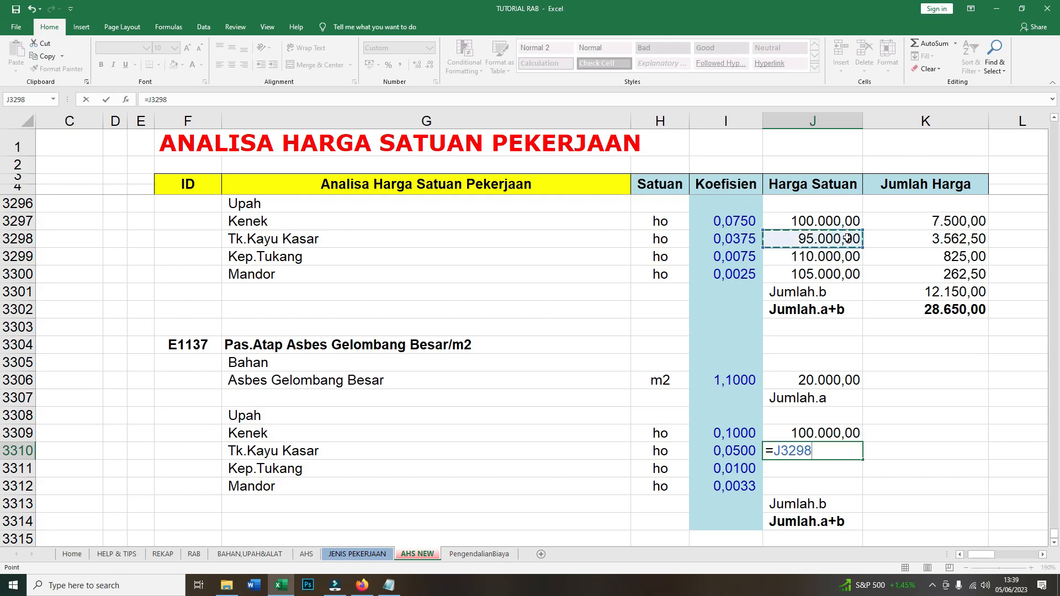
key(Return)
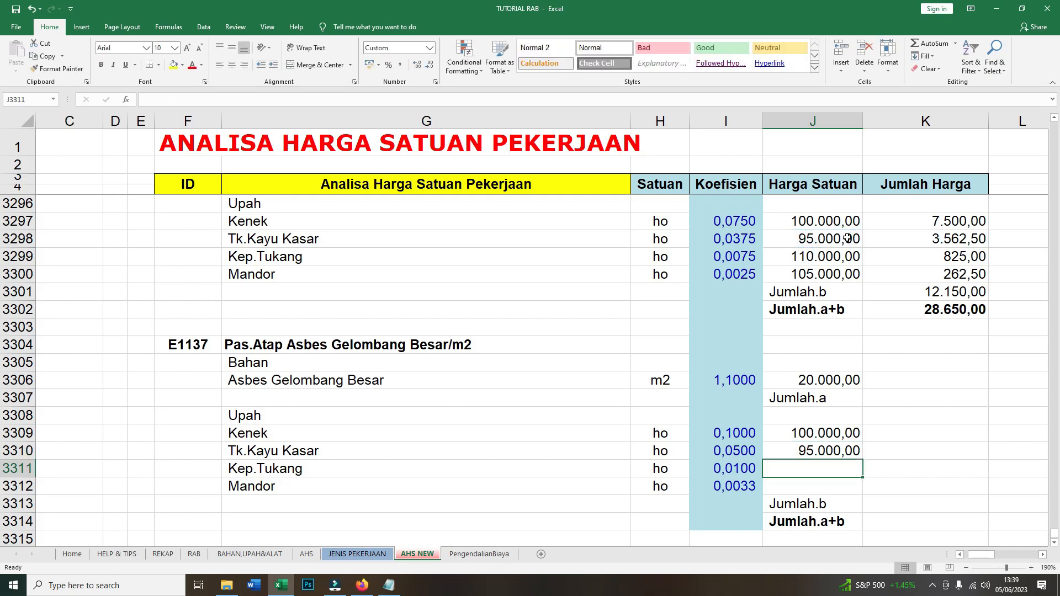
Link the E1137 Harga Satuan of Kep.Tukang in J3311 and Mandor in J3312 to the E1136 prices in J3299 and J3300.
text(=)
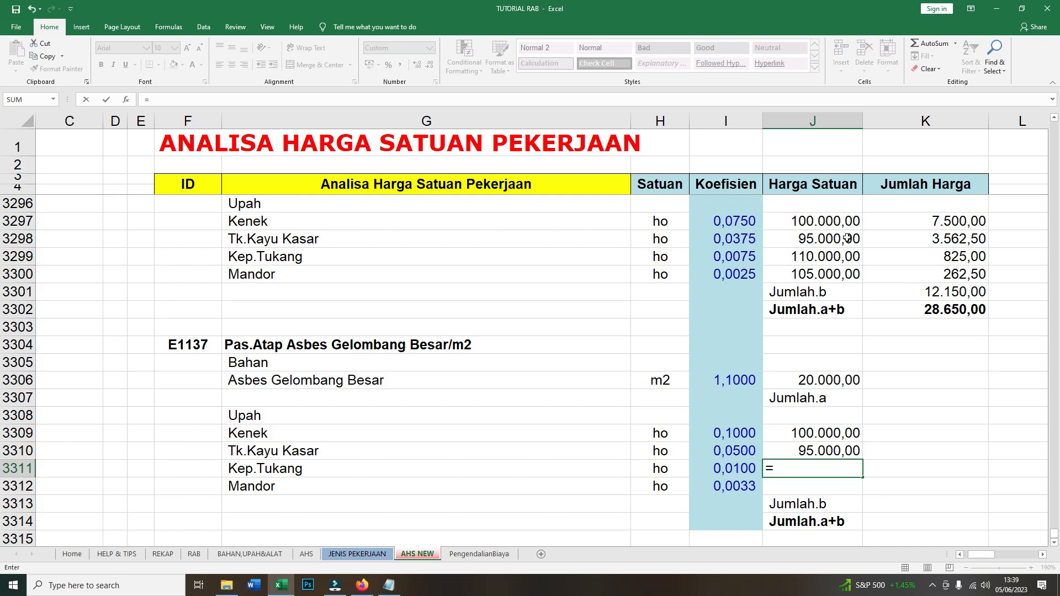
click(820, 256)
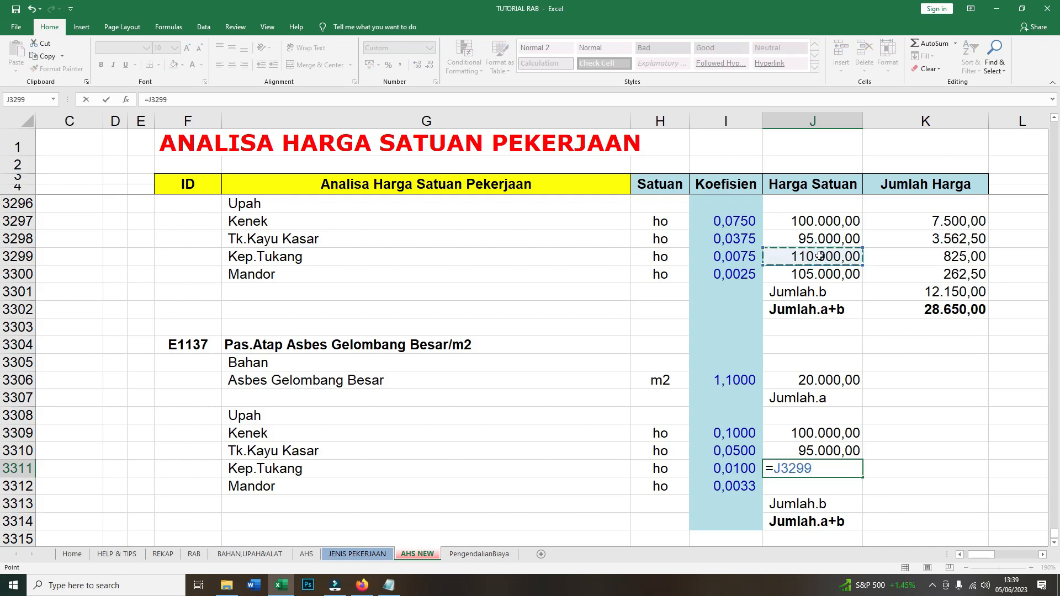
key(Return)
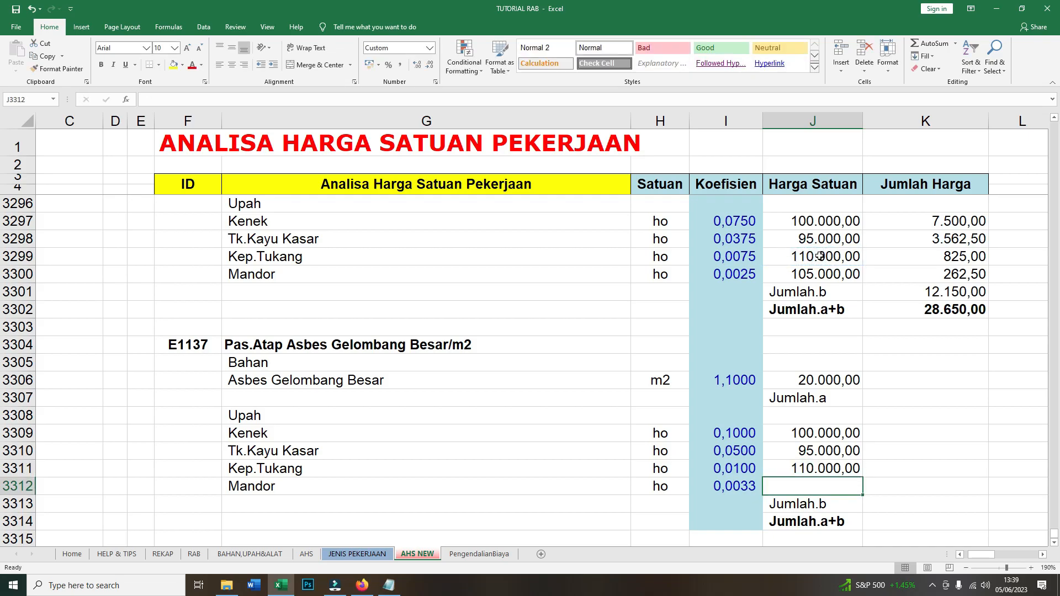
text(=)
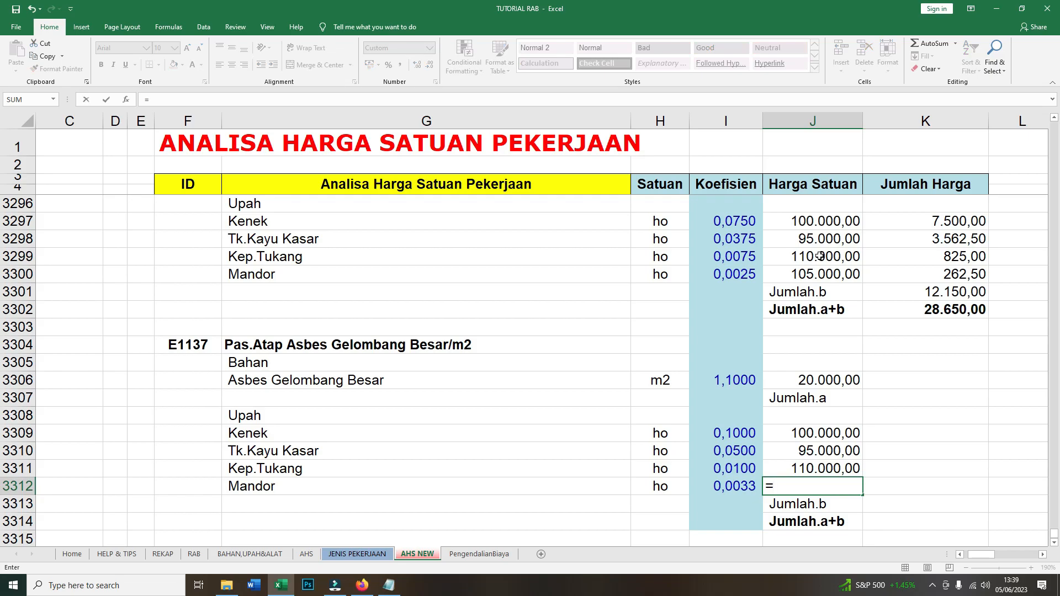
click(841, 277)
key(Return)
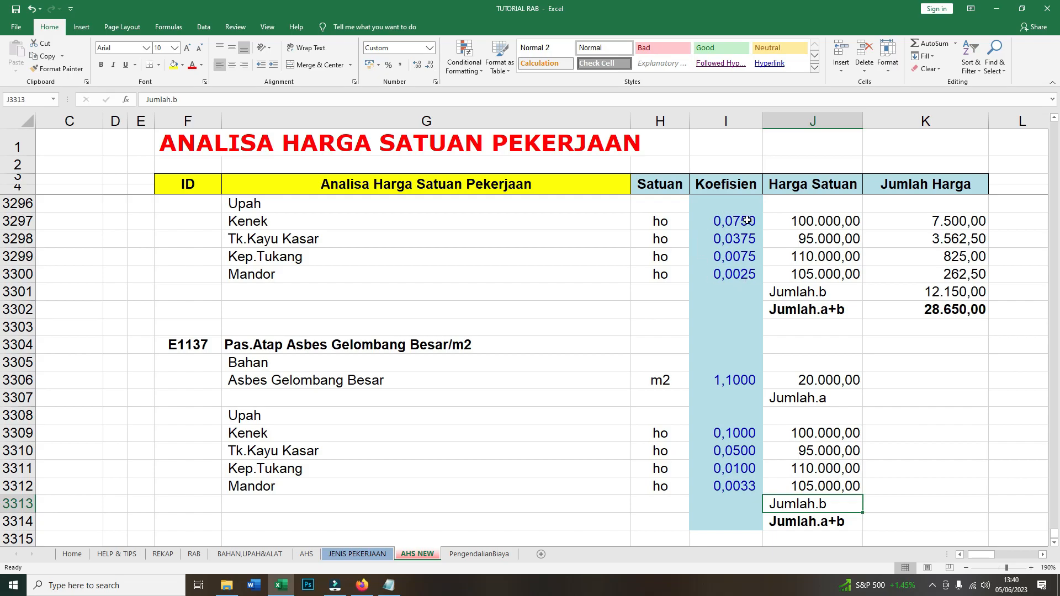
Calculate the Jumlah Harga of Asbes Gelombang Besar in K3306 as Koefisien times Harga Satuan with =I3306*J3306.
click(924, 380)
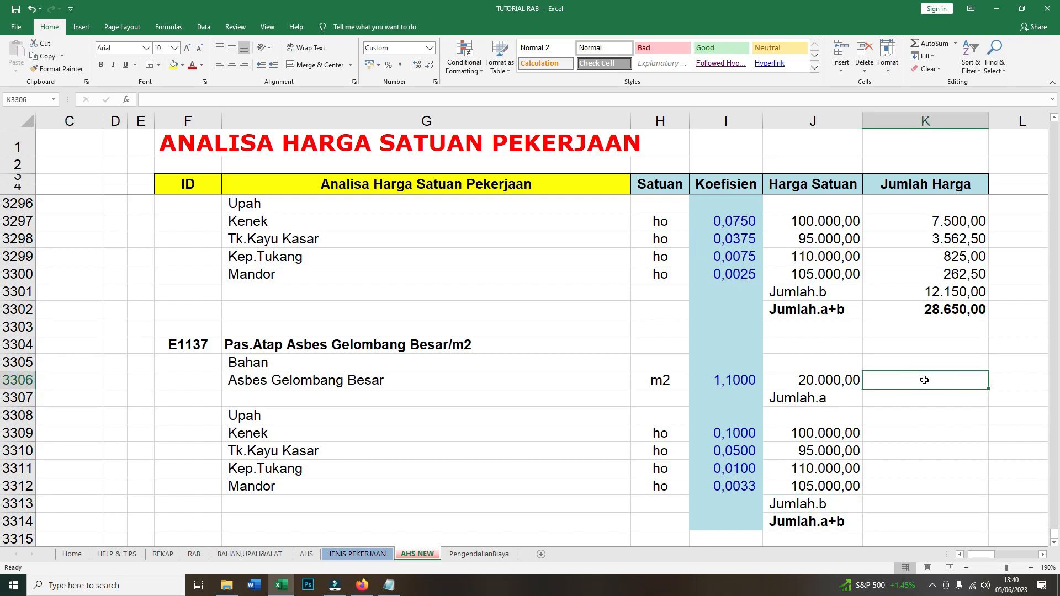
text(=)
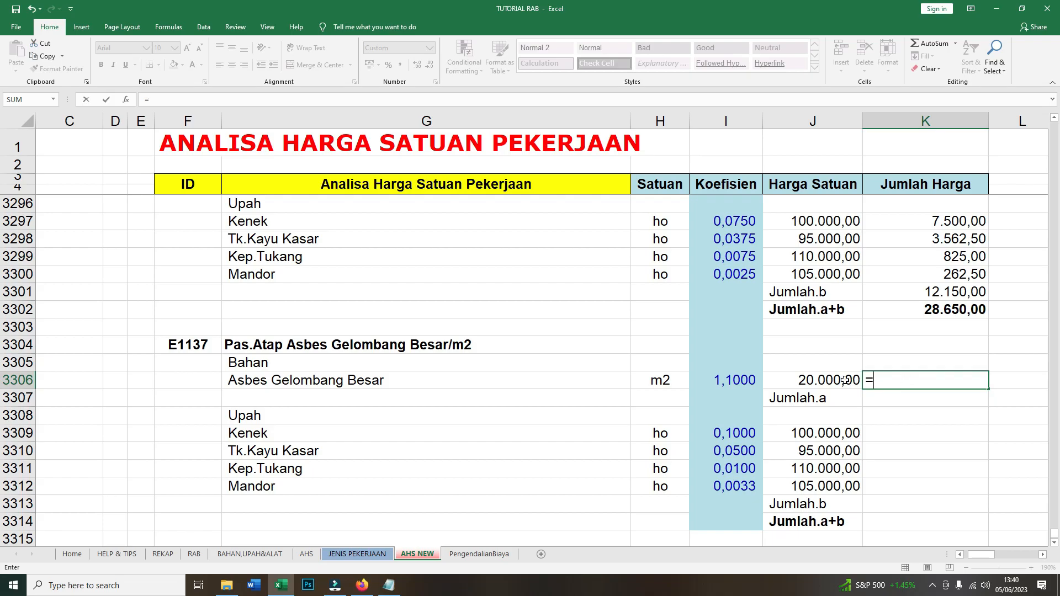
click(731, 381)
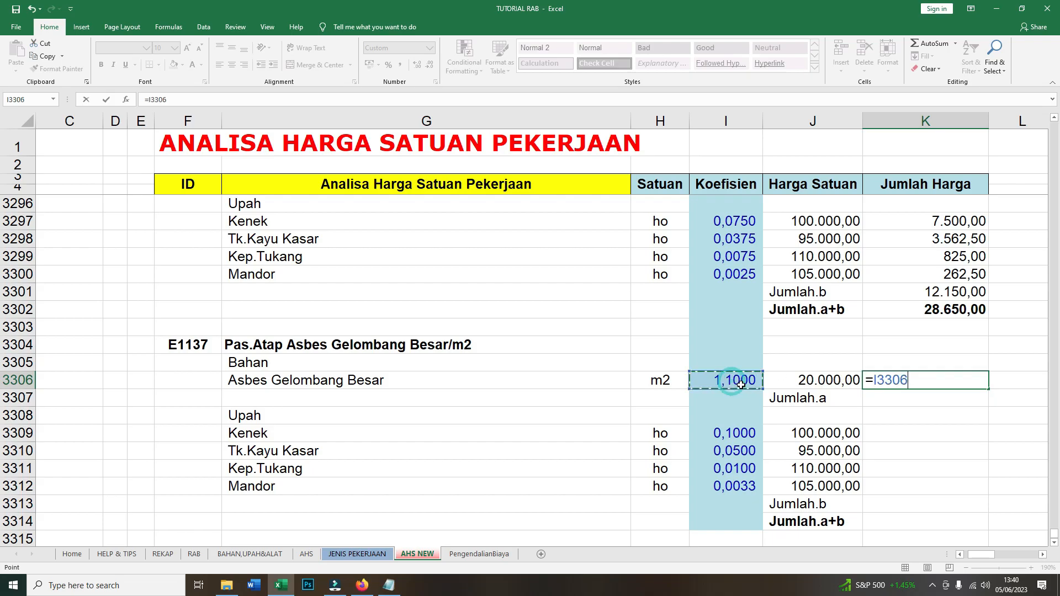
text(*)
click(800, 376)
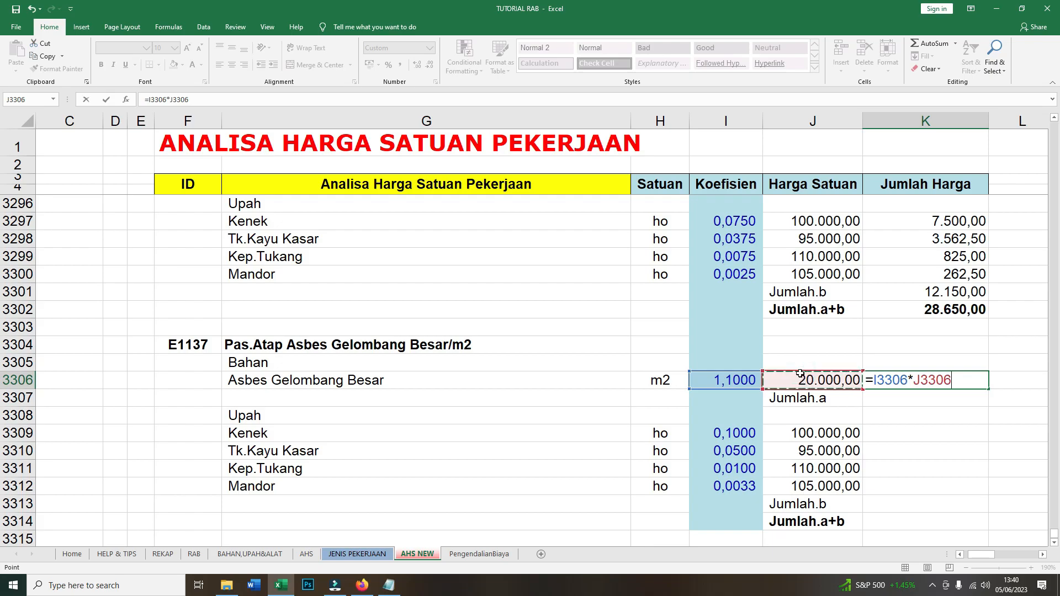
key(Return)
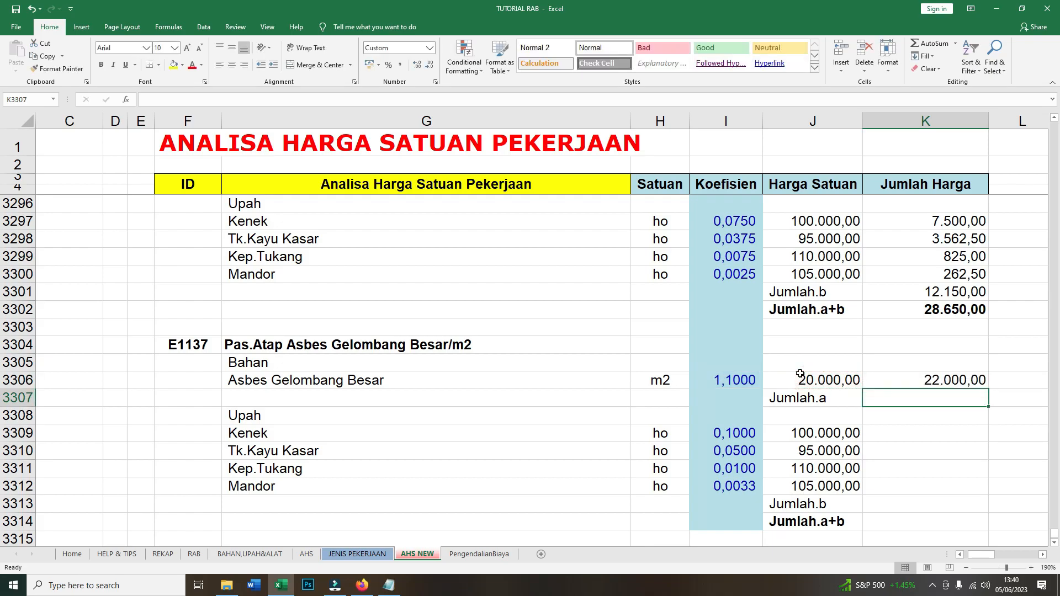
Set the Jumlah.a amount of E1137 in K3307 to the material total with =K3306.
text(=)
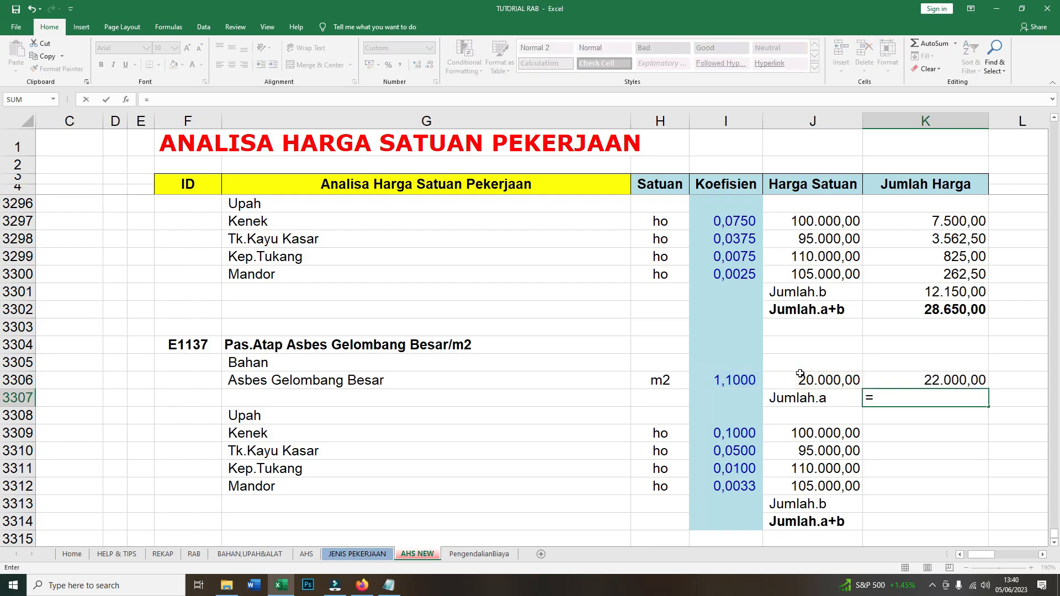
click(919, 379)
key(Return)
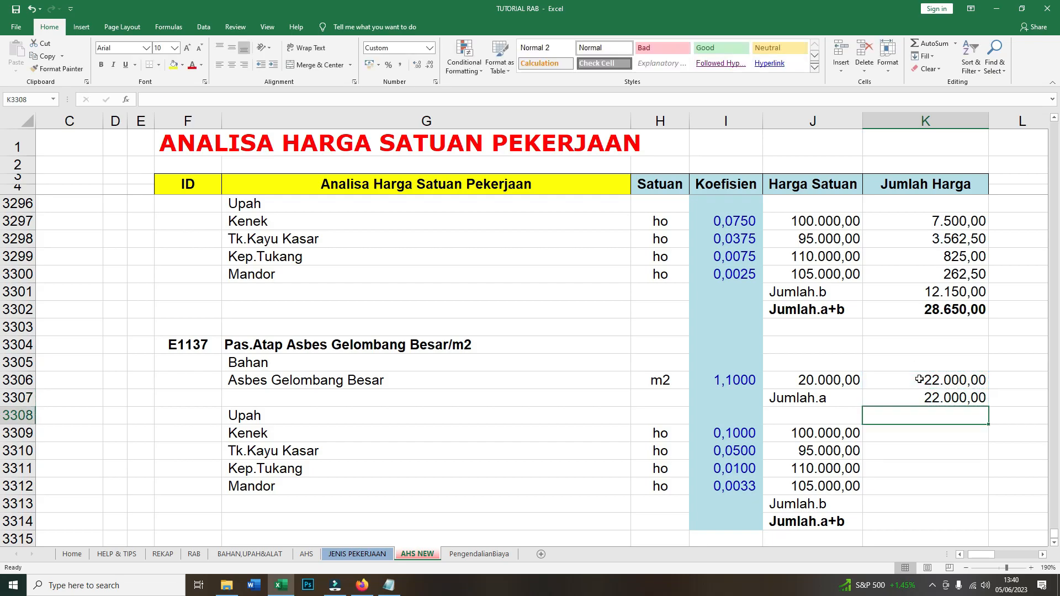
Calculate the E1137 labour Jumlah Harga with =I3309*J3309 in K3309 and fill the formula down to Mandor in K3312.
click(922, 435)
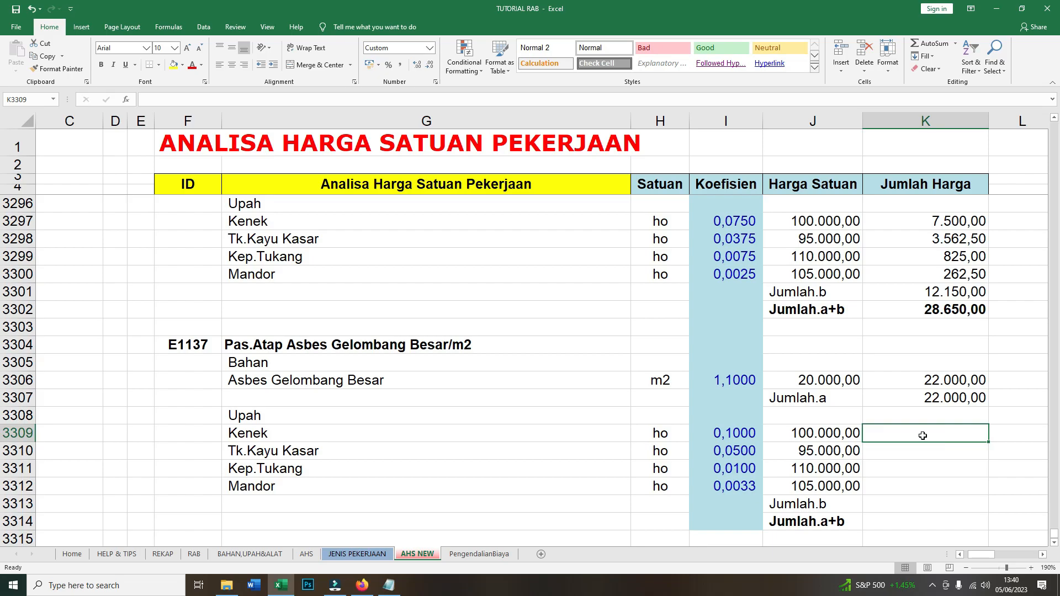
text(=)
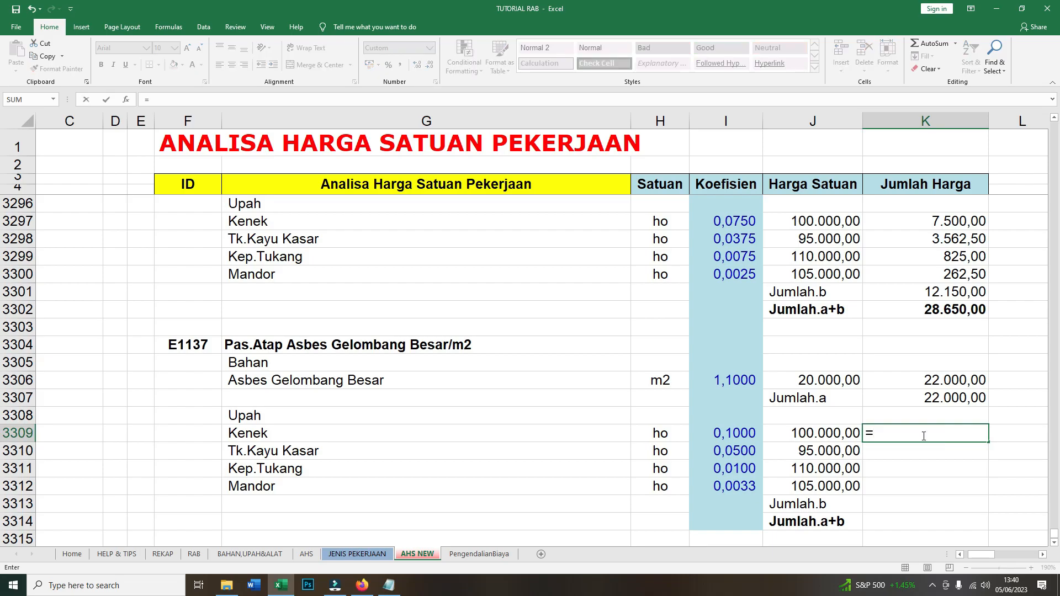
click(754, 433)
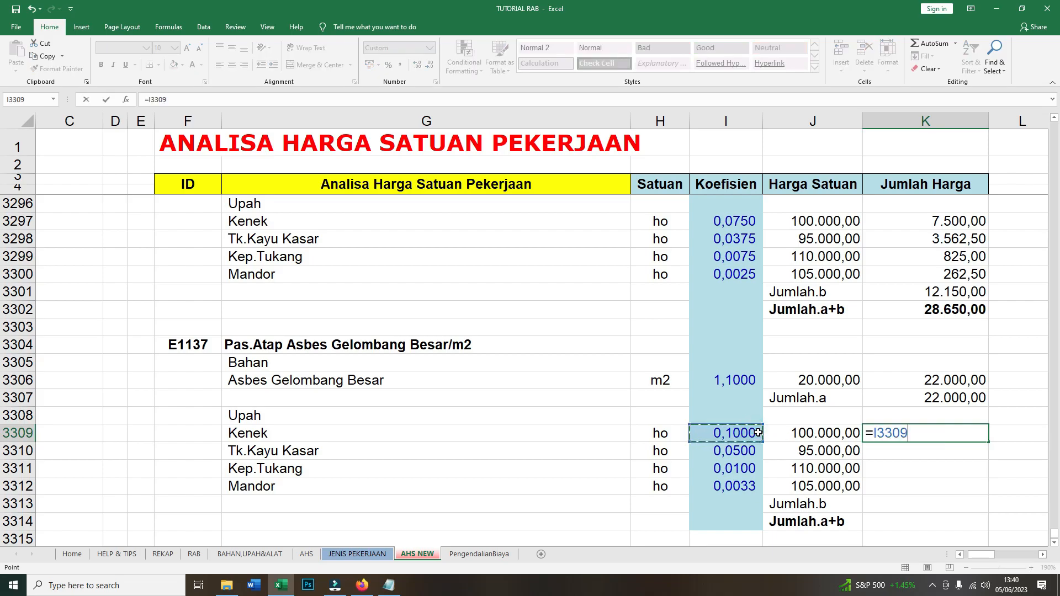
text(*)
click(816, 438)
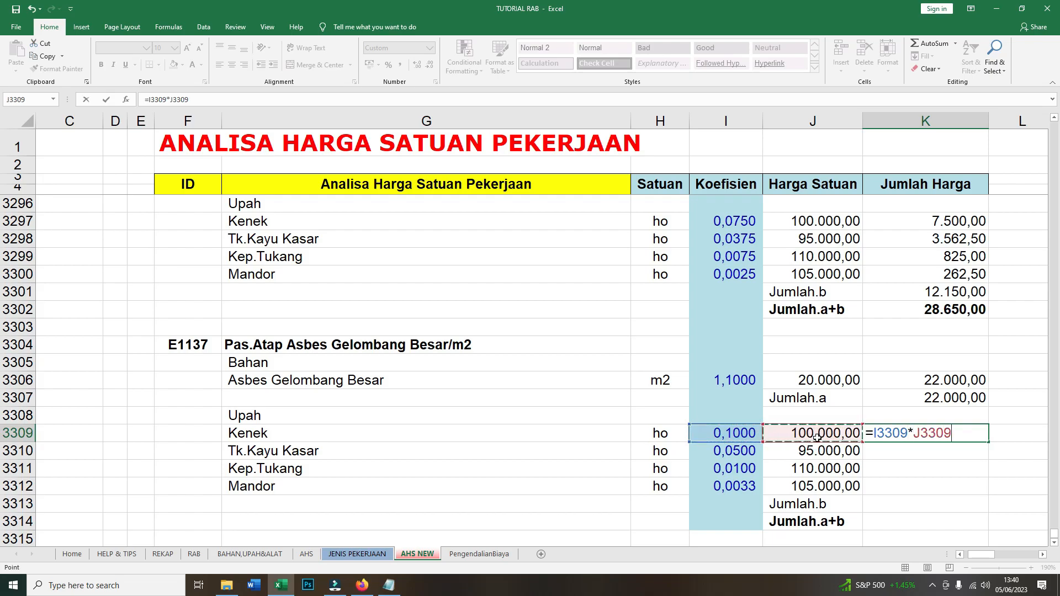
key(Return)
click(893, 437)
drag(989, 444, 981, 488)
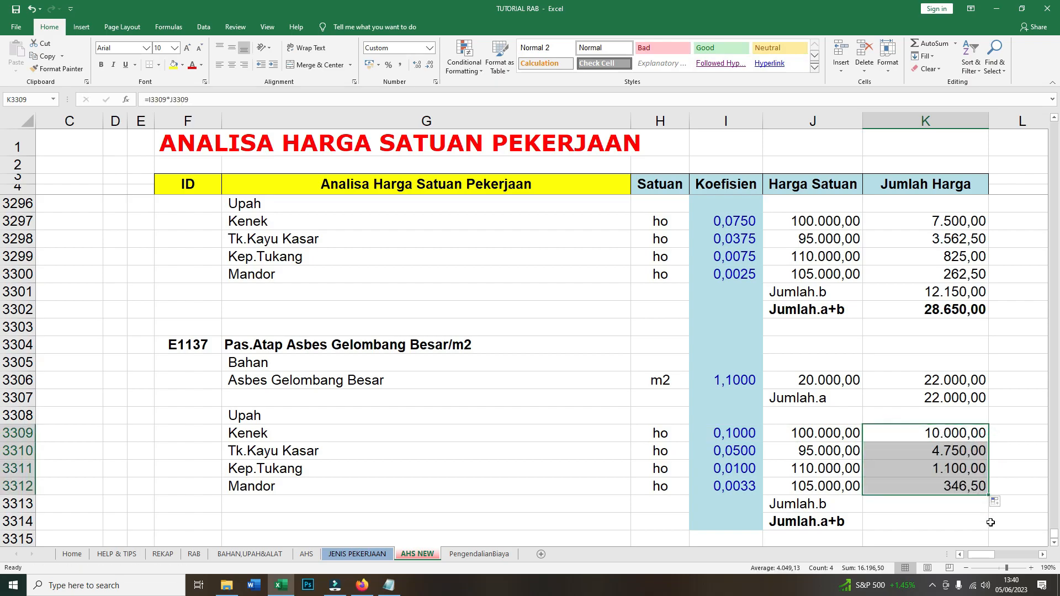
Total the E1137 labour costs as Jumlah.b in K3313 with =sum(K3309:K3312).
click(914, 505)
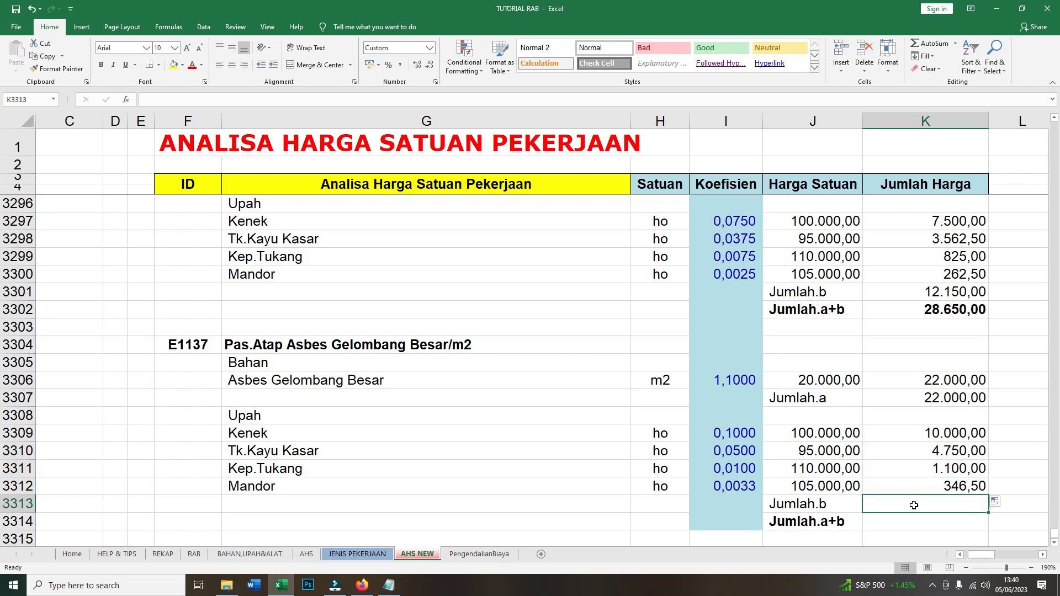
text(=su)
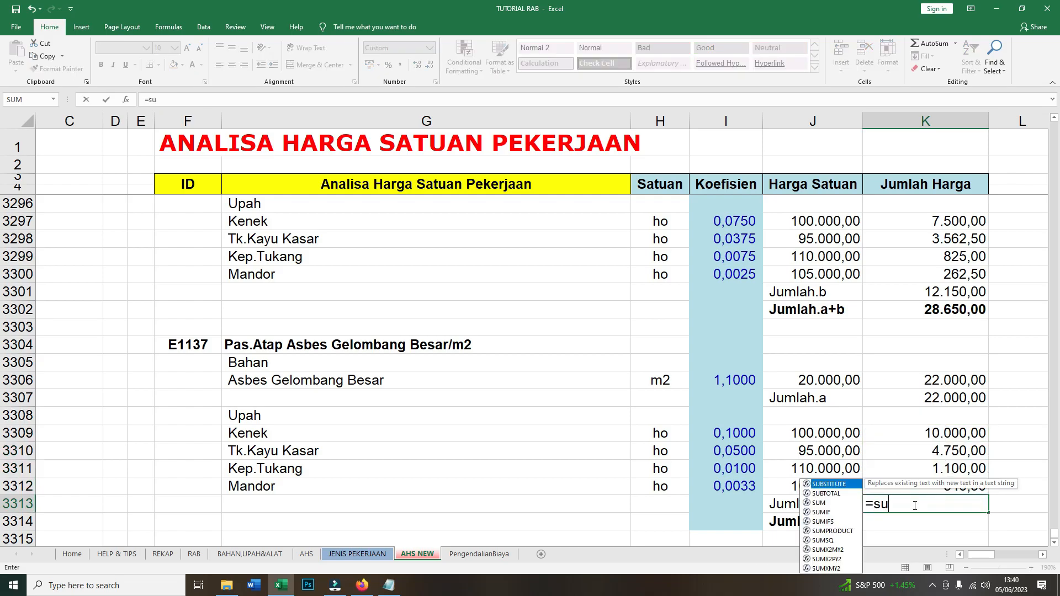
text(m()
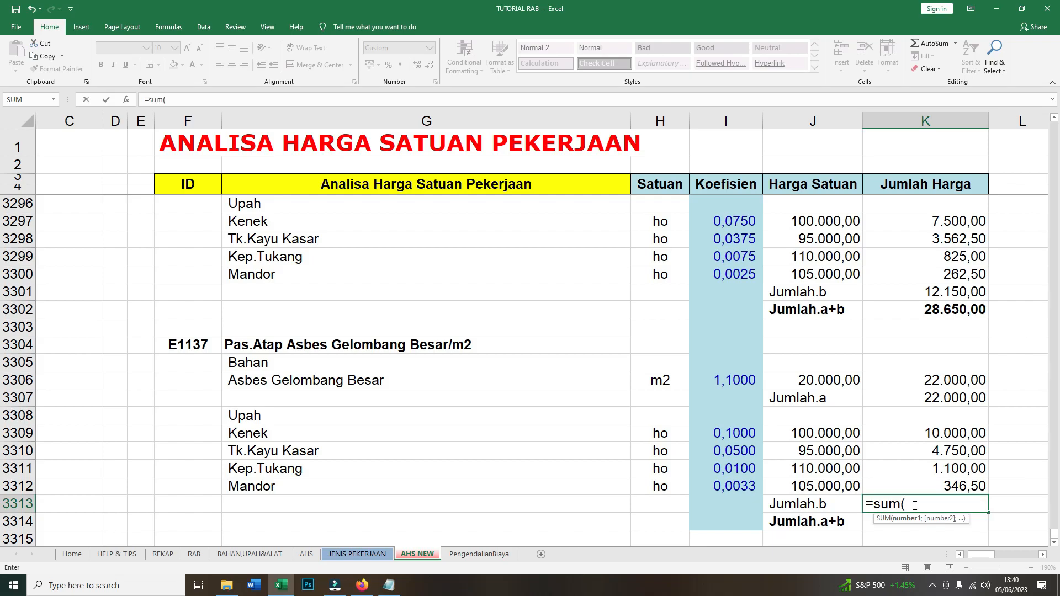
drag(928, 436, 925, 483)
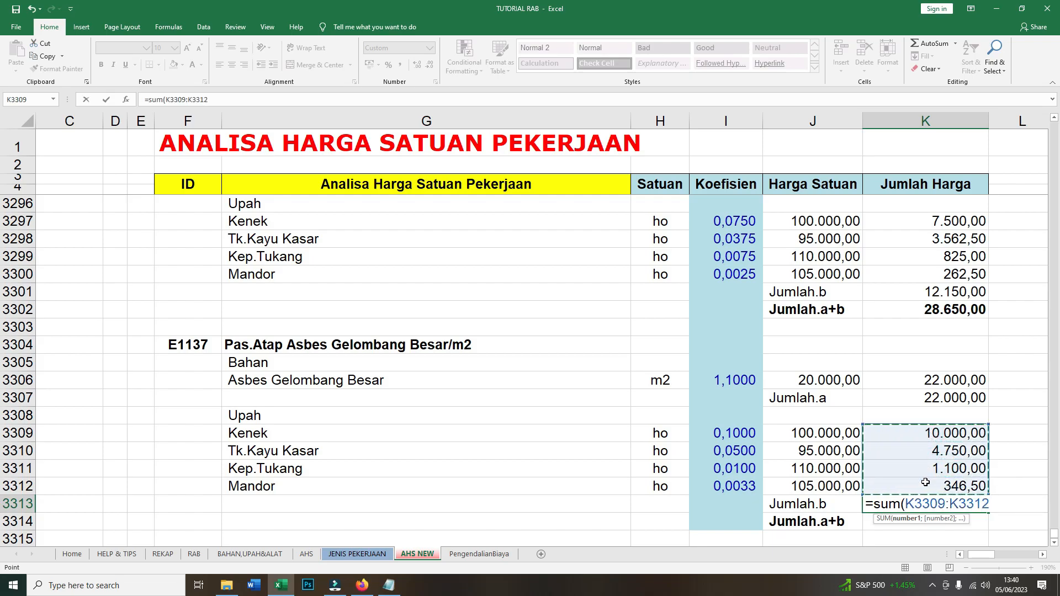
text())
key(Return)
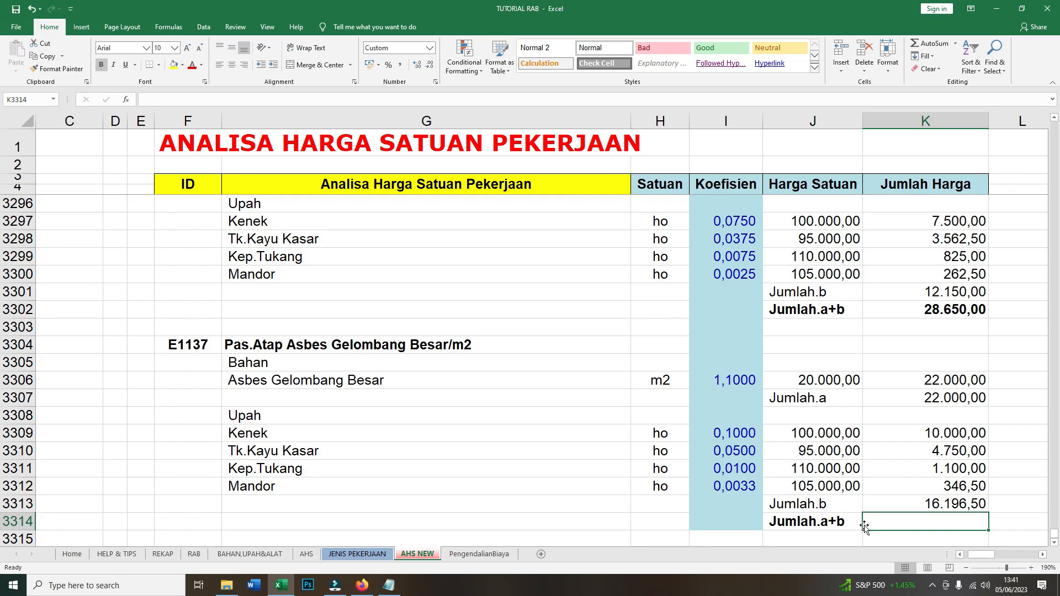
Add the E1137 material and labour subtotals as Jumlah.a+b in K3314 with =K3307+K3313.
text(=)
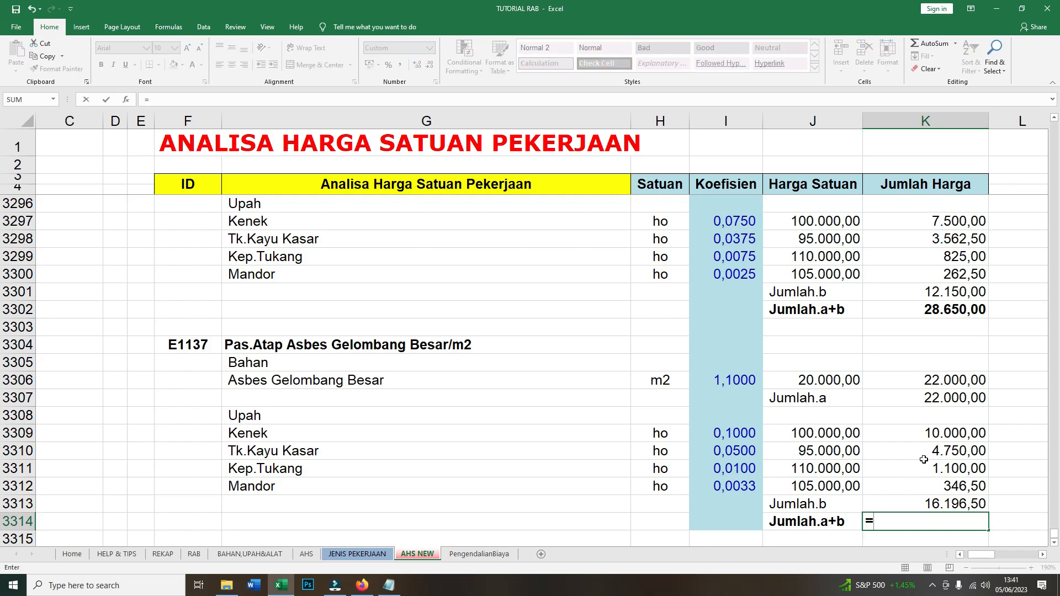
click(950, 397)
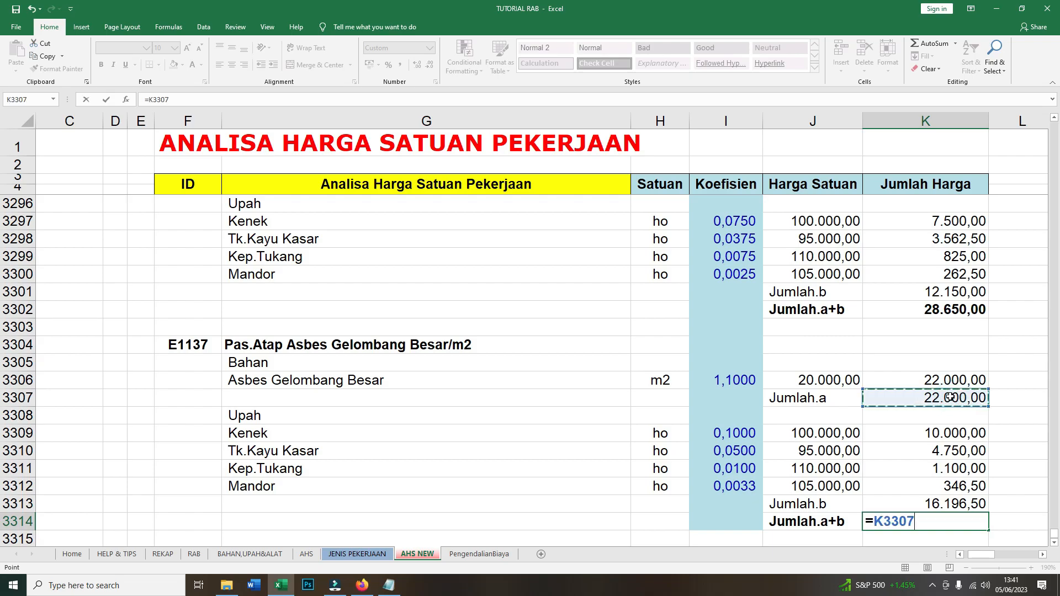
text(+)
click(948, 504)
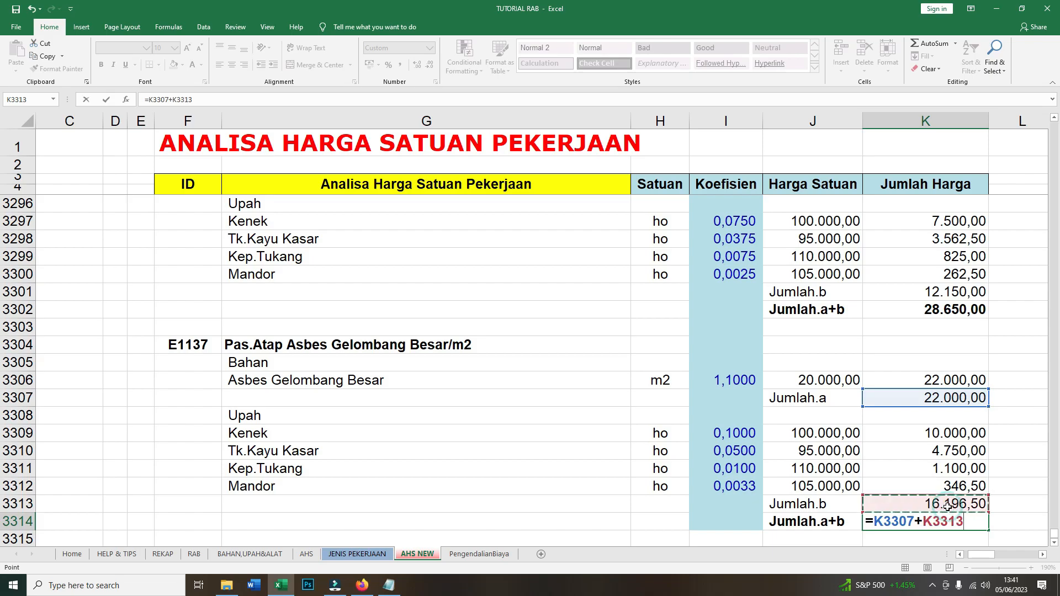
key(Return)
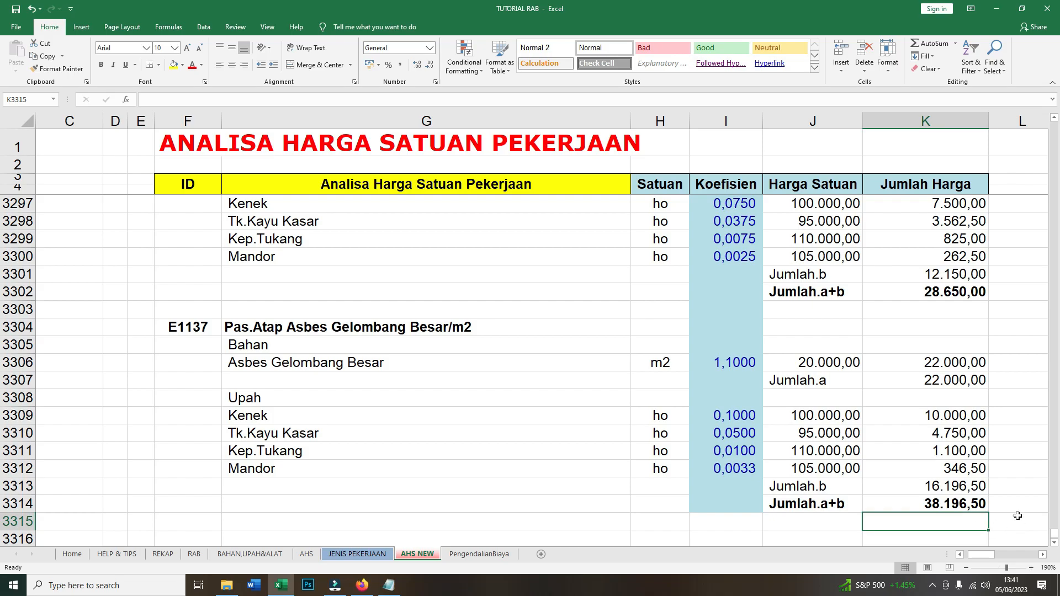
scroll(1017, 515, up, 1)
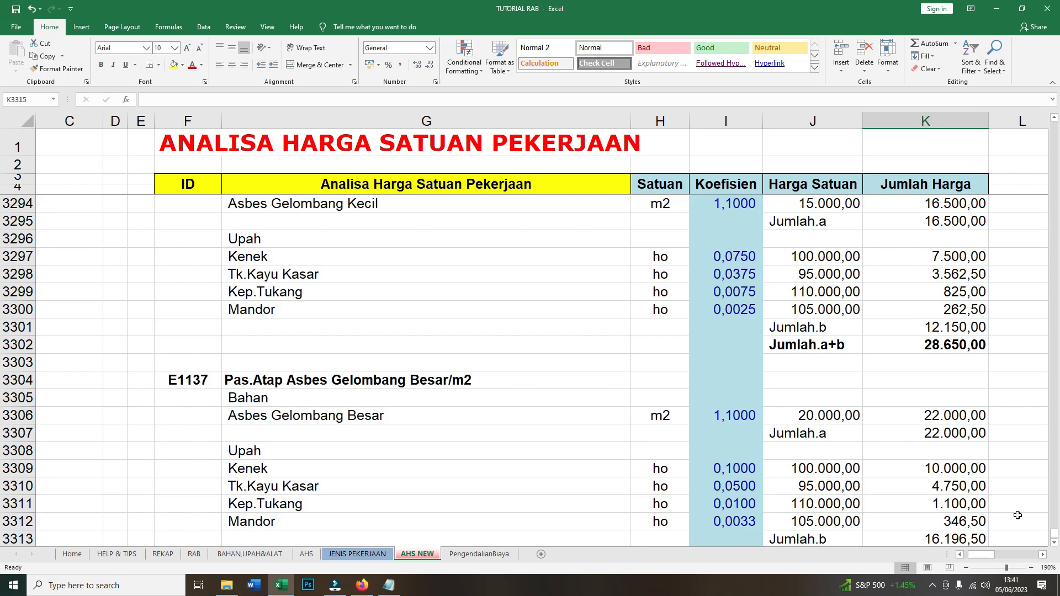